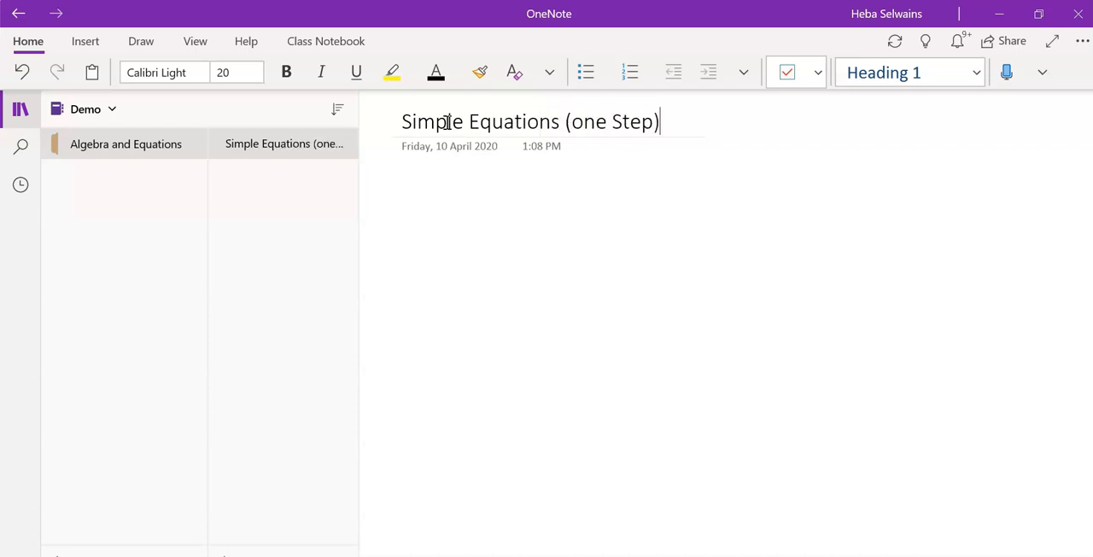
Write the equation X+5=10 below the page title and open it in the Maths assistant
{"action": "left_click", "coordinate": [474, 213]}
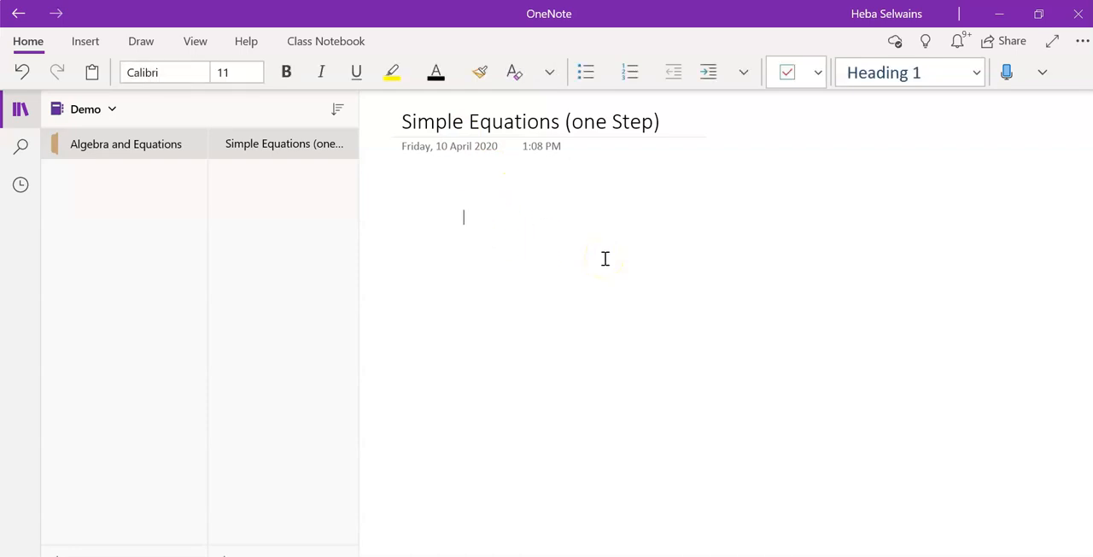
{"action": "type", "text": "x"}
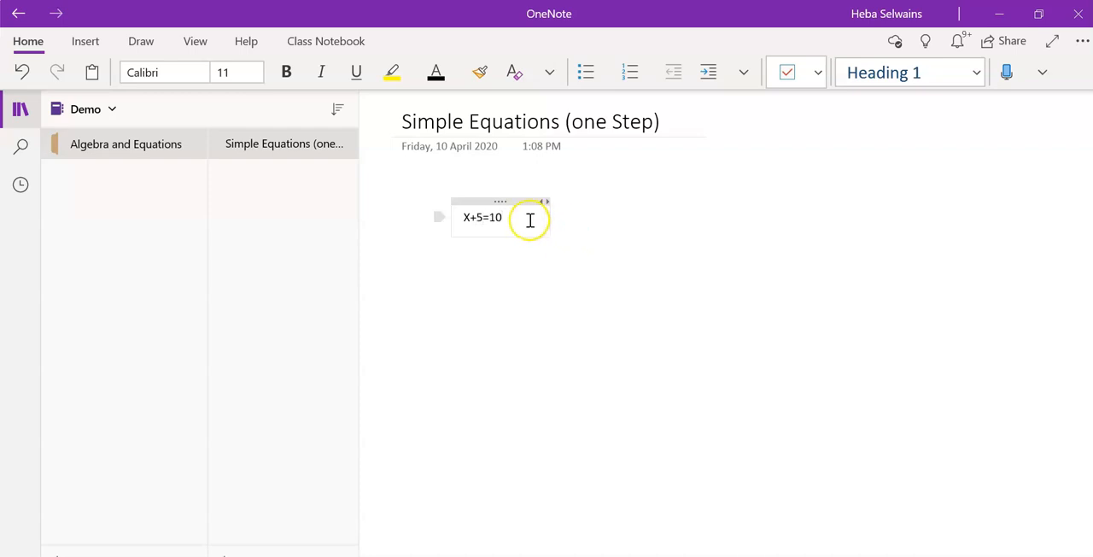
{"action": "left_click_drag", "start_coordinate": [530, 218], "coordinate": [432, 217]}
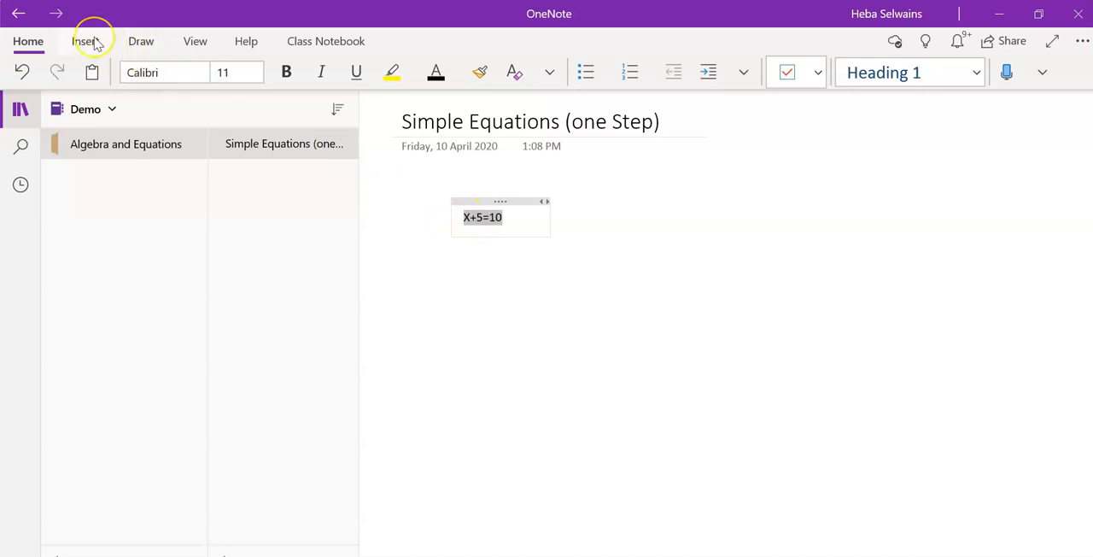
{"action": "left_click", "coordinate": [85, 41]}
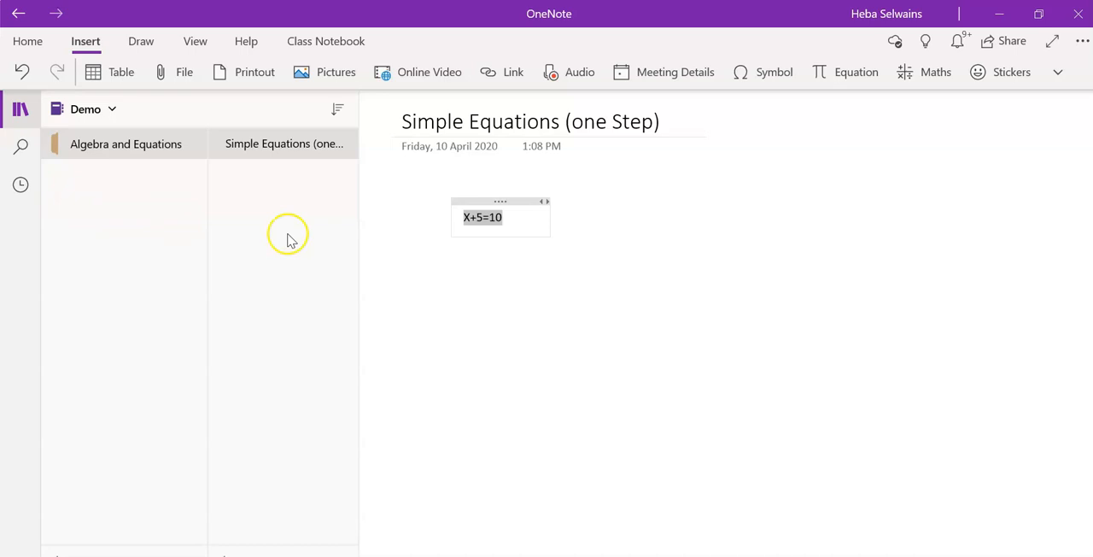
{"action": "left_click", "coordinate": [935, 78]}
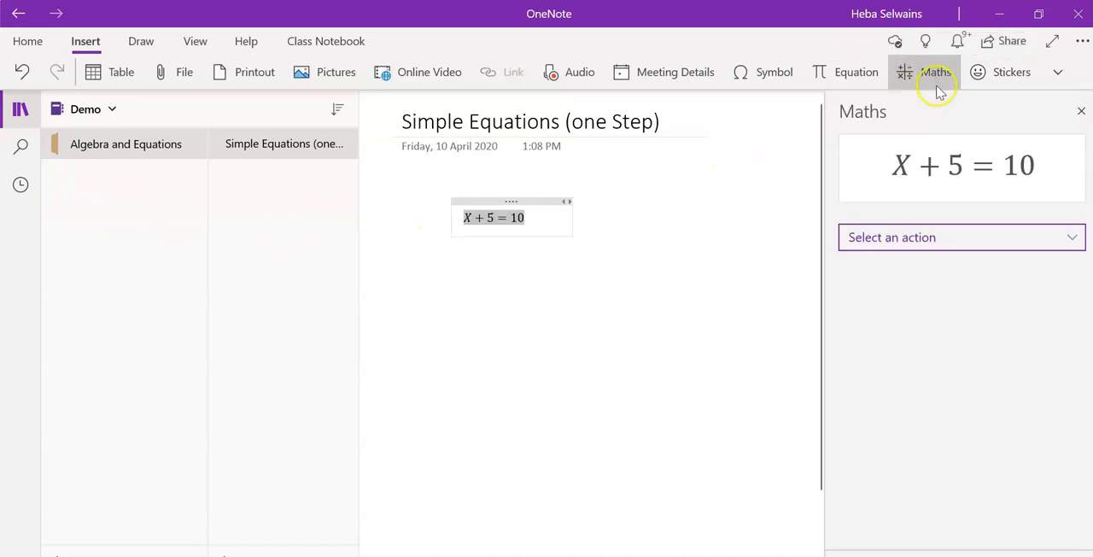
Solve the equation for X and place its Steps for Solving Linear Equation on the page below the equation
{"action": "left_click", "coordinate": [943, 237]}
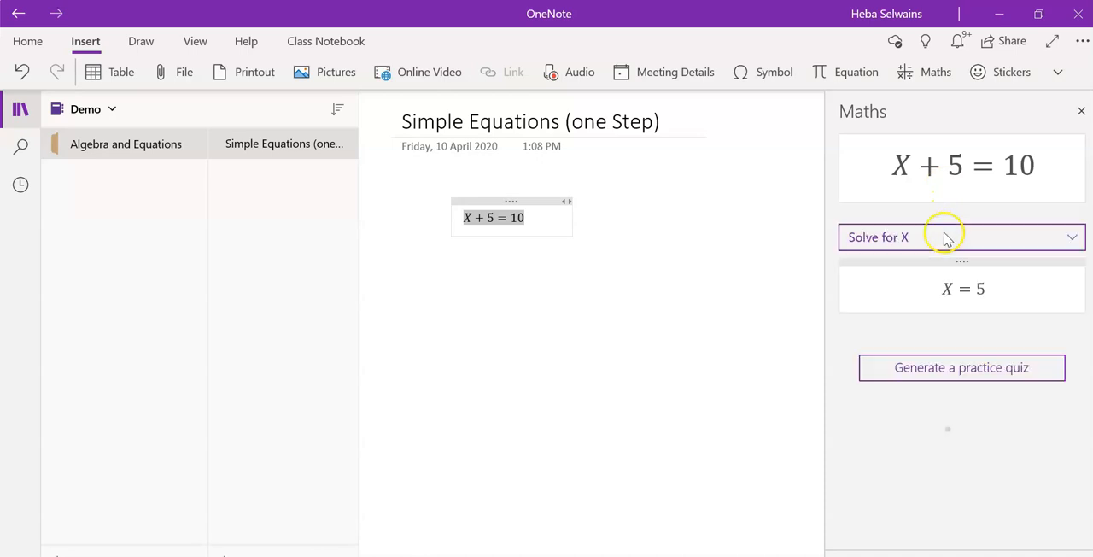
{"action": "left_click", "coordinate": [946, 239]}
{"action": "left_click", "coordinate": [928, 350]}
{"action": "left_click", "coordinate": [928, 350]}
{"action": "left_click", "coordinate": [942, 417]}
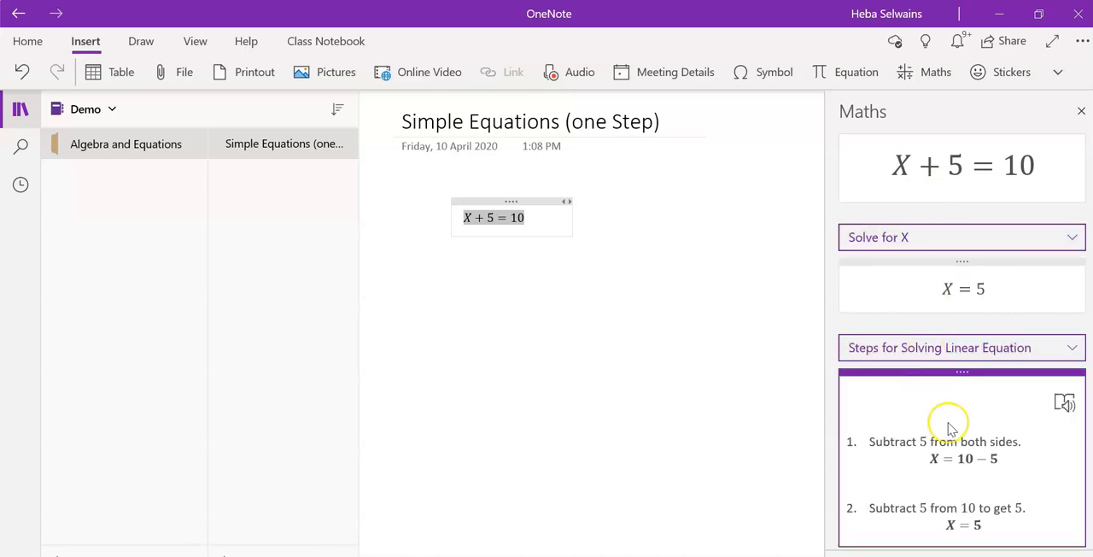
{"action": "left_click_drag", "start_coordinate": [964, 373], "coordinate": [479, 293]}
Set the number of questions and generate a practice math quiz from the equation
{"action": "scroll", "coordinate": [1061, 451], "scroll_direction": "down", "scroll_amount": 1}
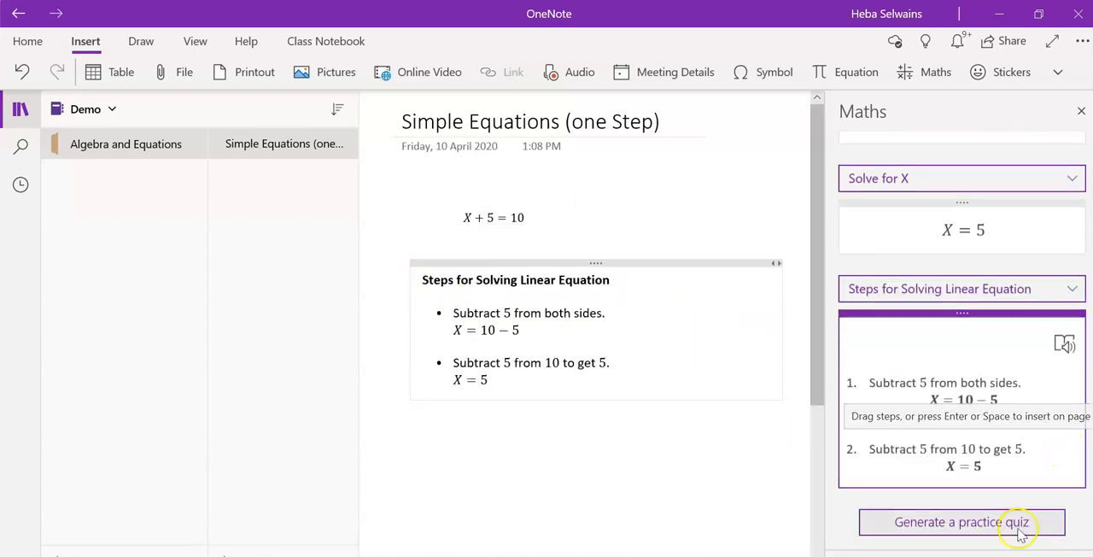
{"action": "left_click", "coordinate": [1012, 530]}
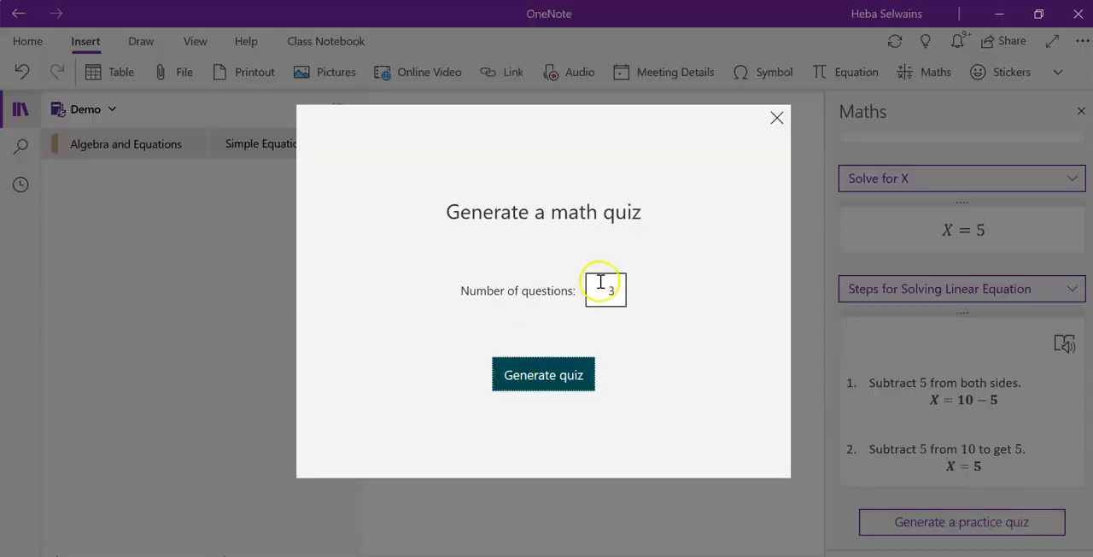
{"action": "double_click", "coordinate": [608, 288]}
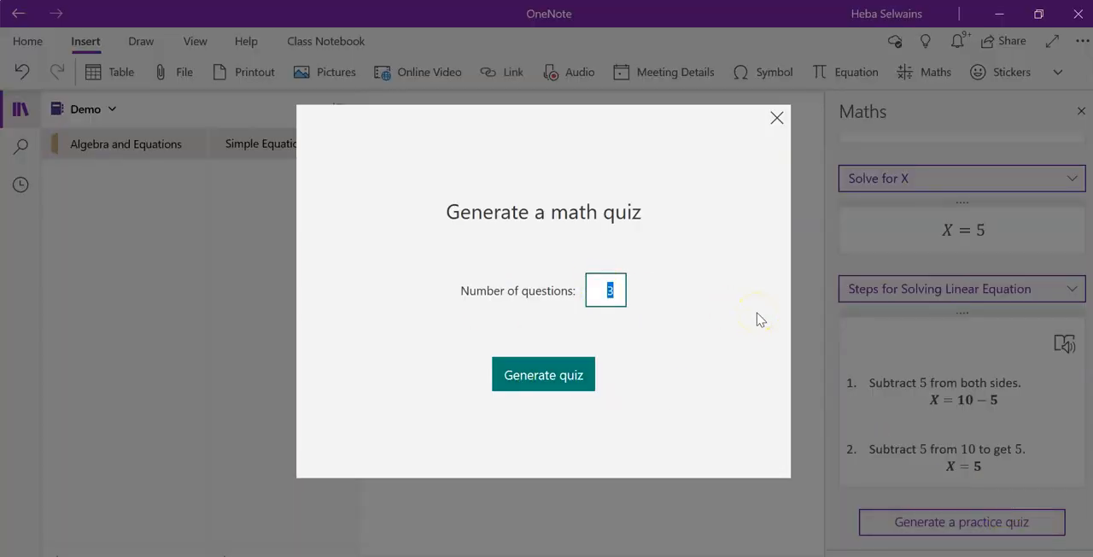
{"action": "left_click", "coordinate": [556, 372]}
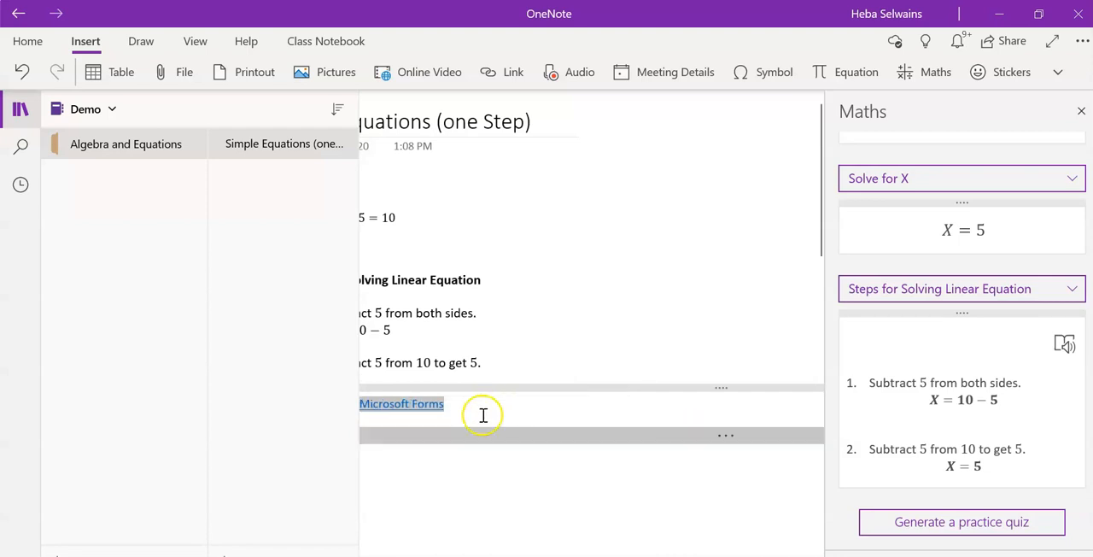
Try to edit the title of the Practice Math Quiz embedded in the page
{"action": "scroll", "coordinate": [640, 476], "scroll_direction": "down", "scroll_amount": 2}
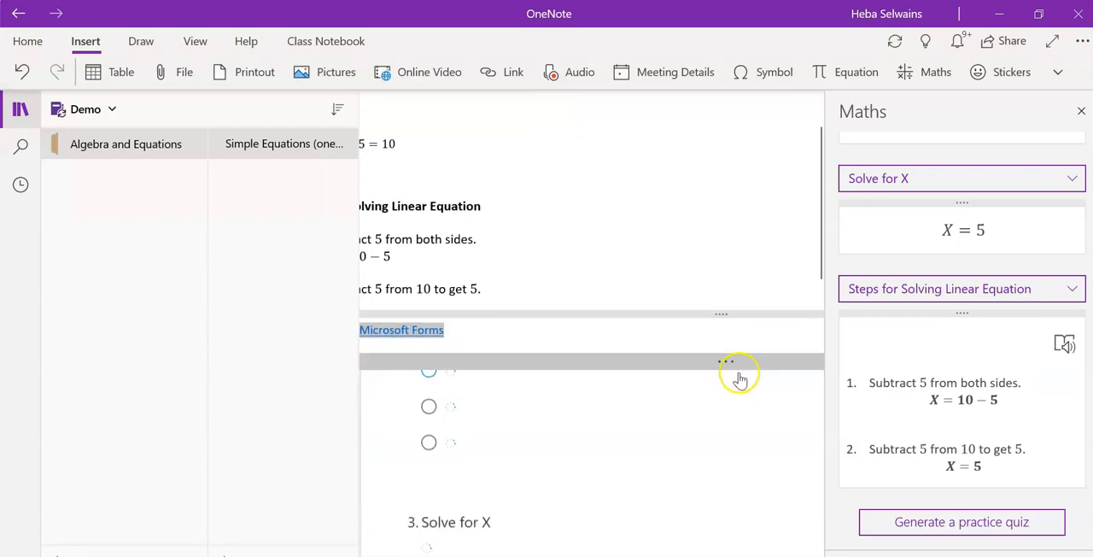
{"action": "scroll", "coordinate": [654, 403], "scroll_direction": "up", "scroll_amount": 8}
{"action": "left_click", "coordinate": [635, 479]}
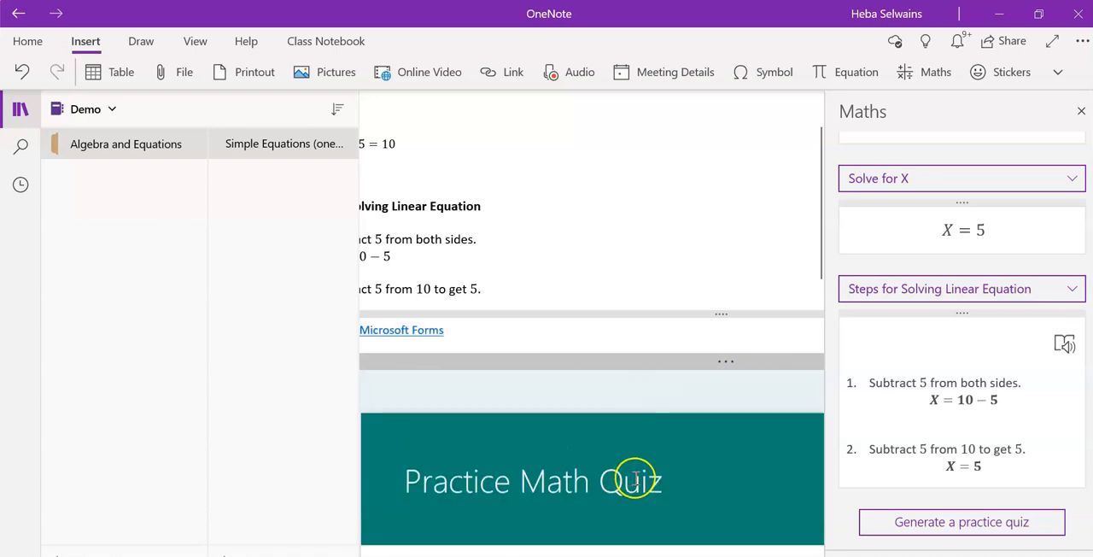
{"action": "triple_click", "coordinate": [659, 481]}
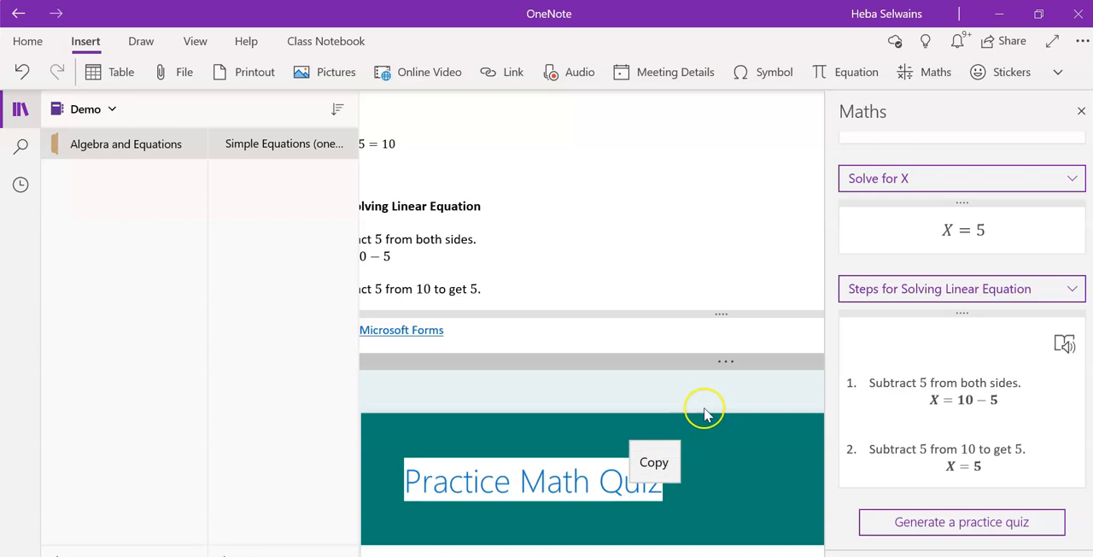
{"action": "right_click", "coordinate": [729, 357]}
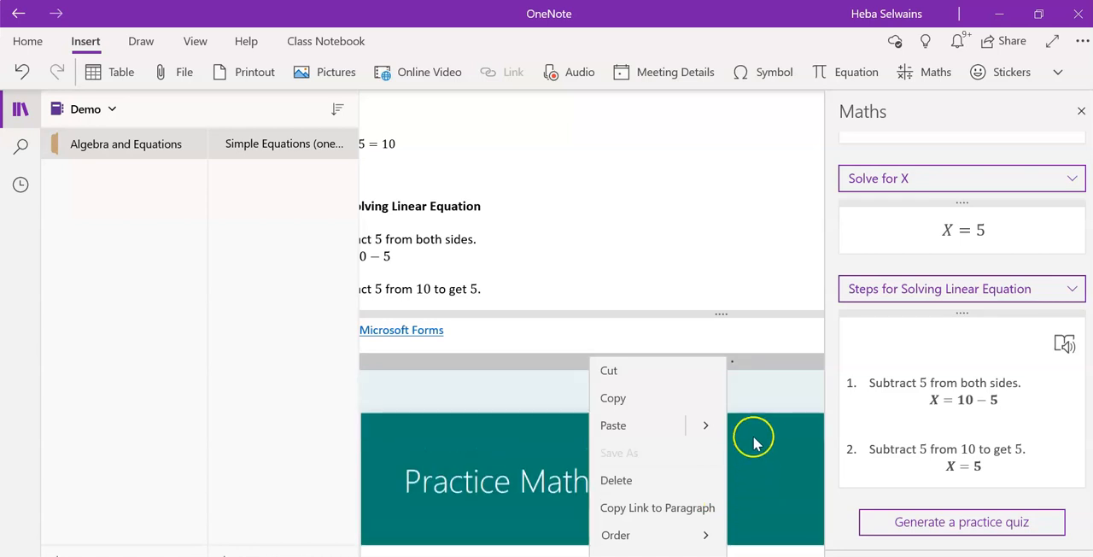
Look through the embedded quiz's questions and move the quiz further down the page
{"action": "scroll", "coordinate": [721, 320], "scroll_direction": "down", "scroll_amount": 3}
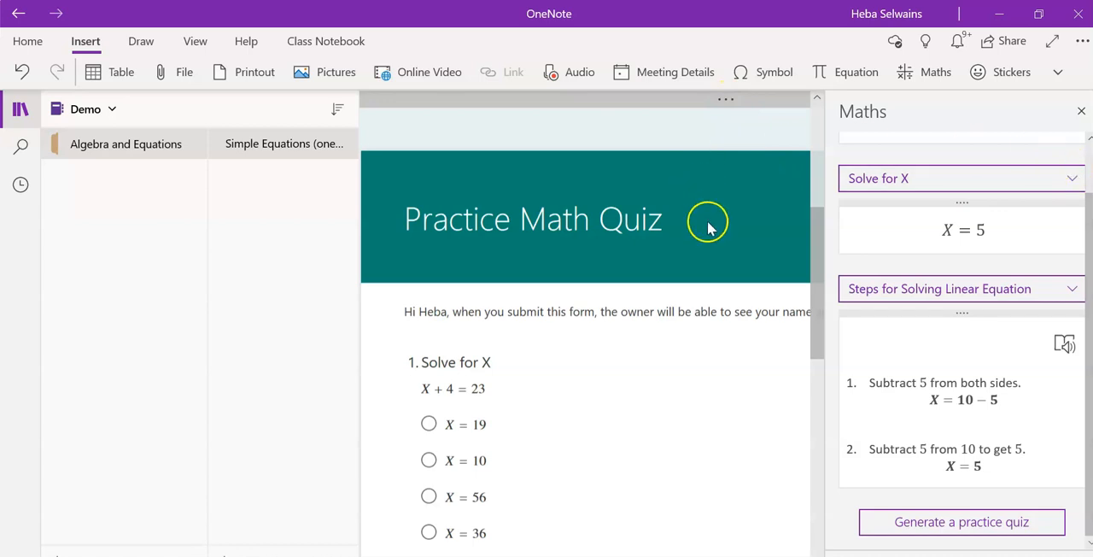
{"action": "scroll", "coordinate": [708, 225], "scroll_direction": "down", "scroll_amount": 8}
{"action": "scroll", "coordinate": [708, 225], "scroll_direction": "down", "scroll_amount": 15}
{"action": "scroll", "coordinate": [698, 318], "scroll_direction": "up", "scroll_amount": 4}
{"action": "scroll", "coordinate": [698, 318], "scroll_direction": "up", "scroll_amount": 18}
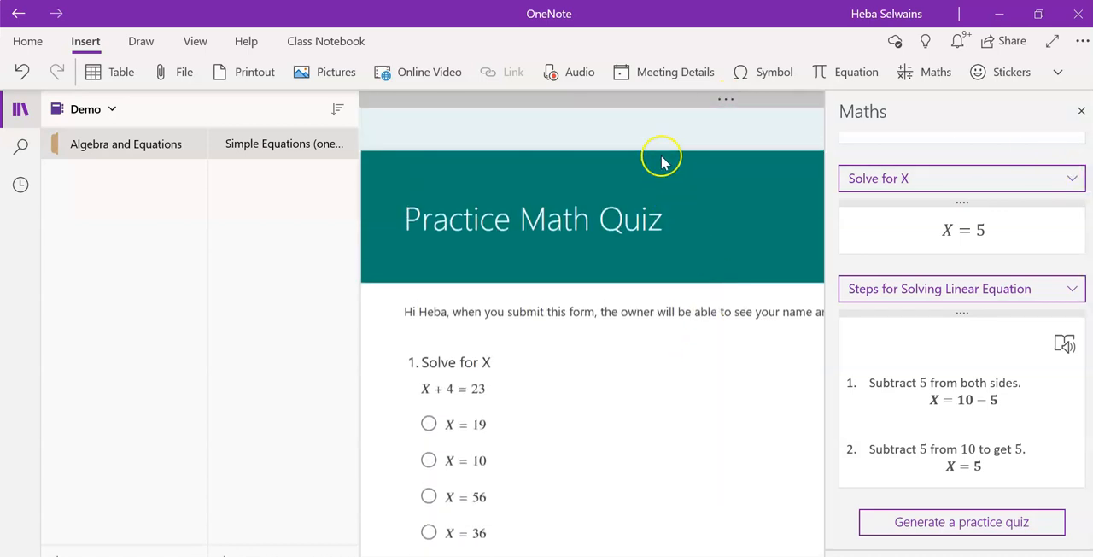
{"action": "left_click_drag", "start_coordinate": [723, 102], "coordinate": [694, 294]}
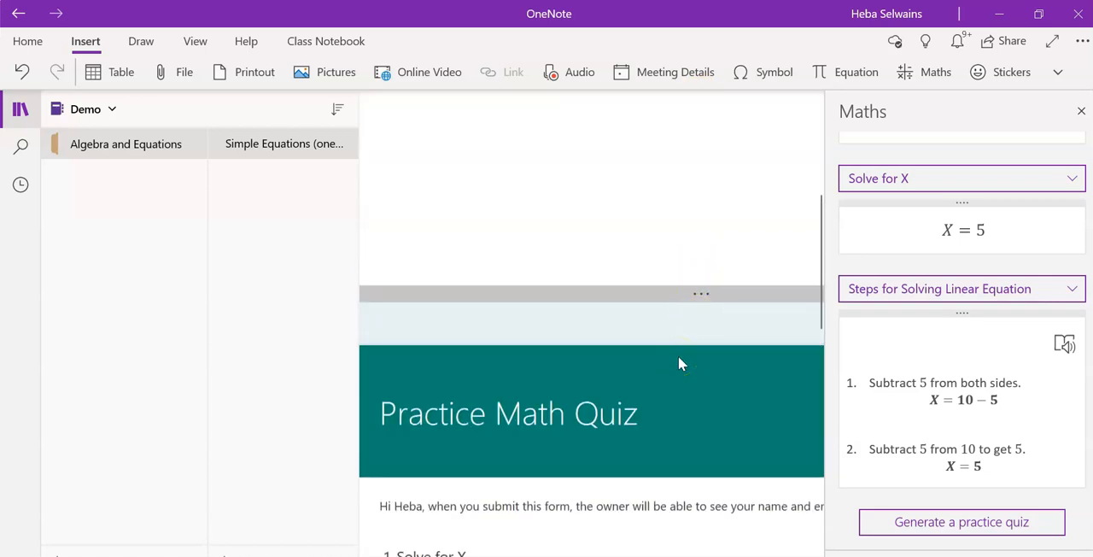
{"action": "left_click", "coordinate": [690, 295]}
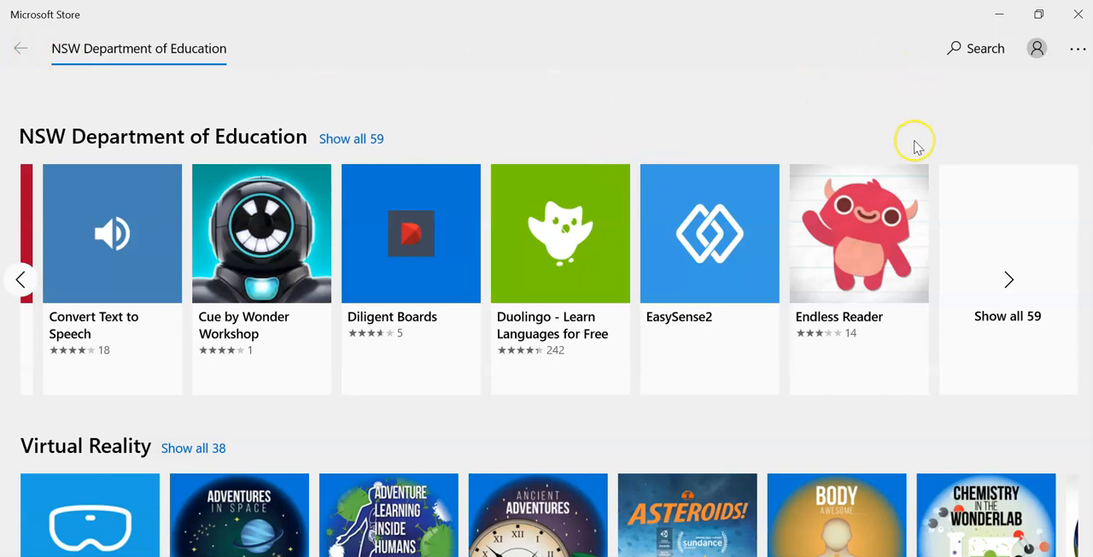
Search the Microsoft Store for "one note" and view the OneNote app's product page before closing the store
{"action": "left_click", "coordinate": [972, 58]}
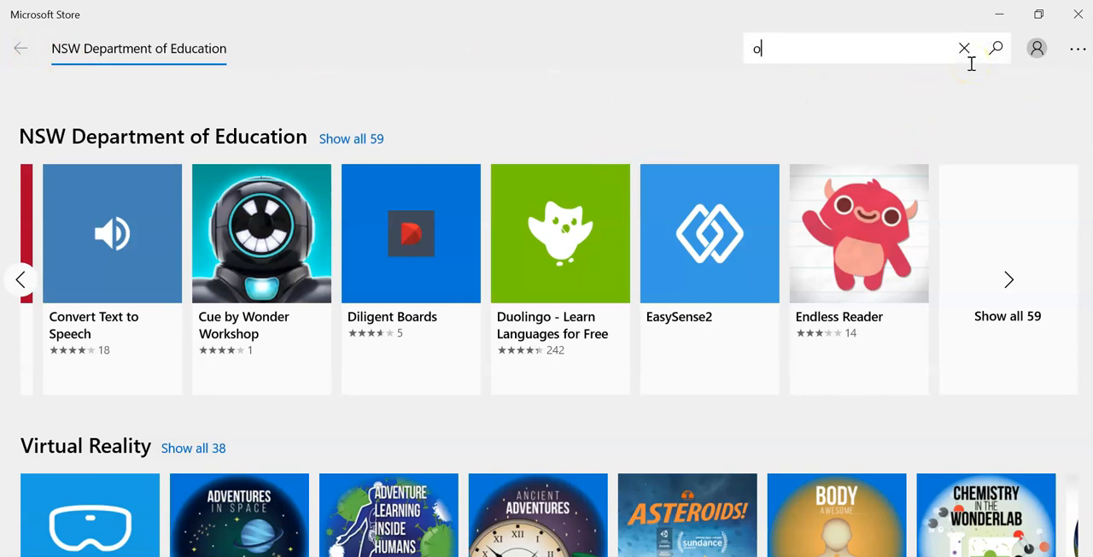
{"action": "key", "text": "Return"}
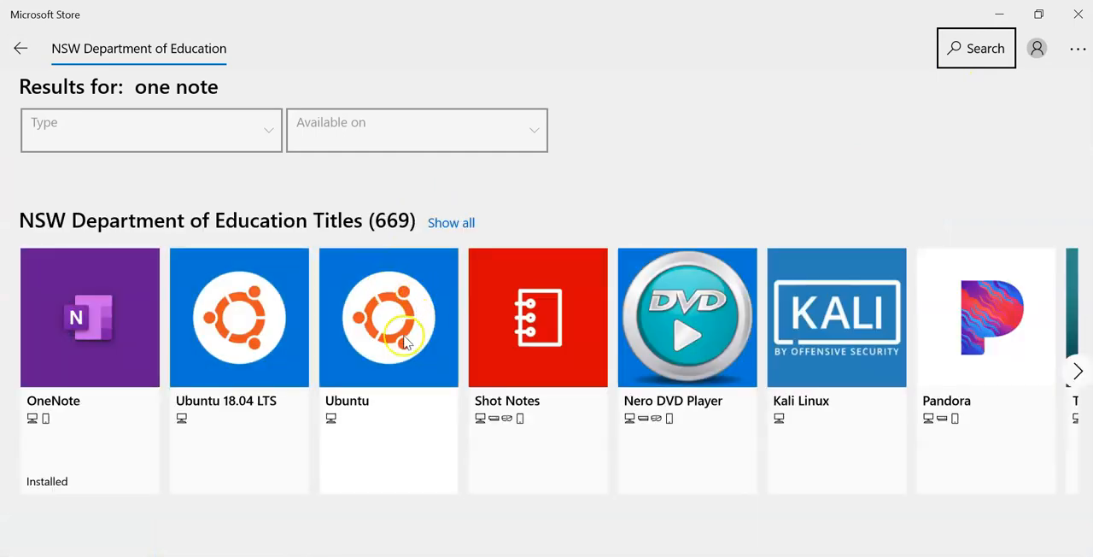
{"action": "left_click", "coordinate": [68, 359]}
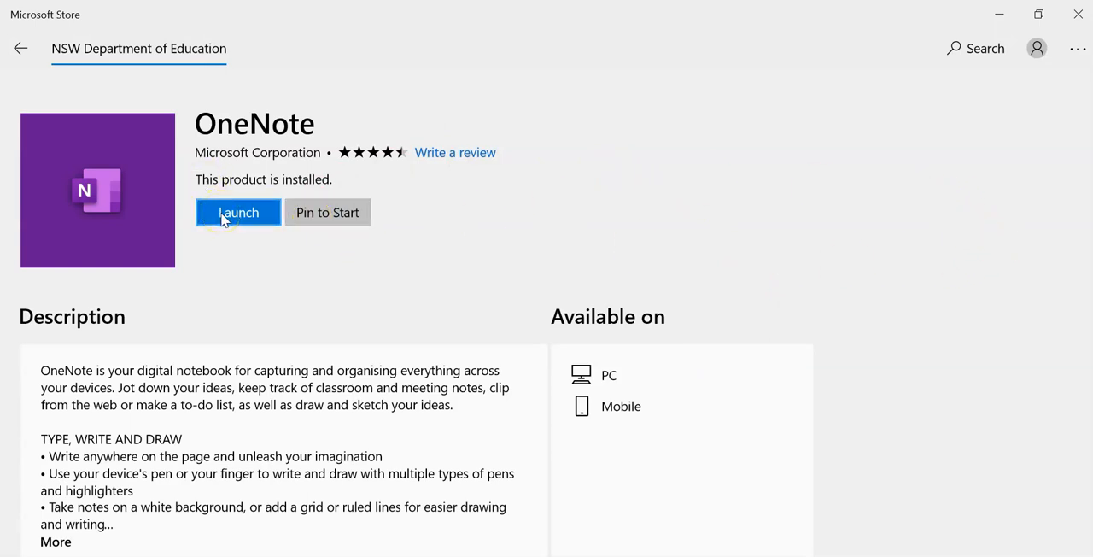
{"action": "left_click", "coordinate": [21, 51]}
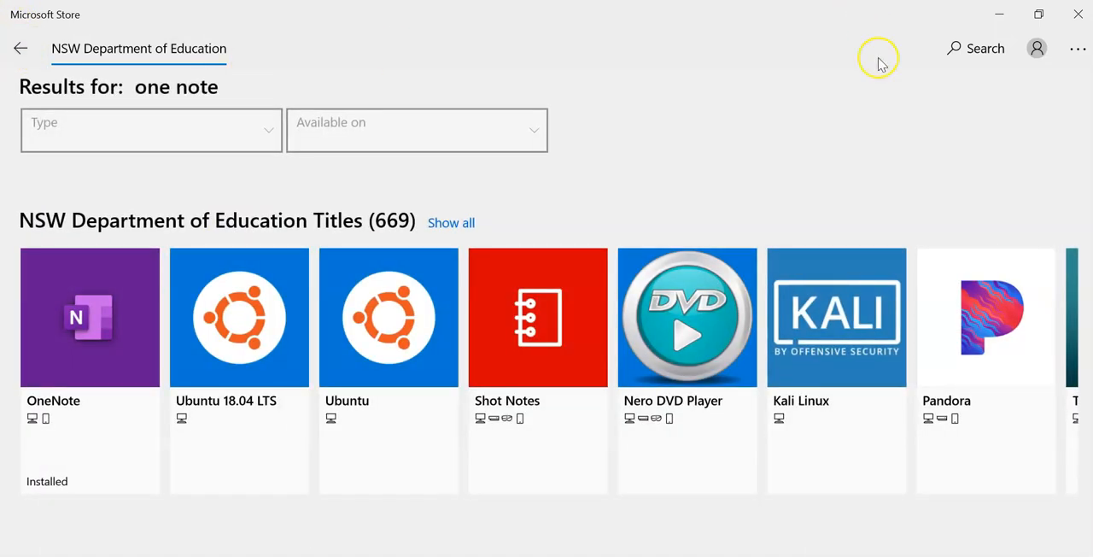
{"action": "left_click", "coordinate": [1079, 14]}
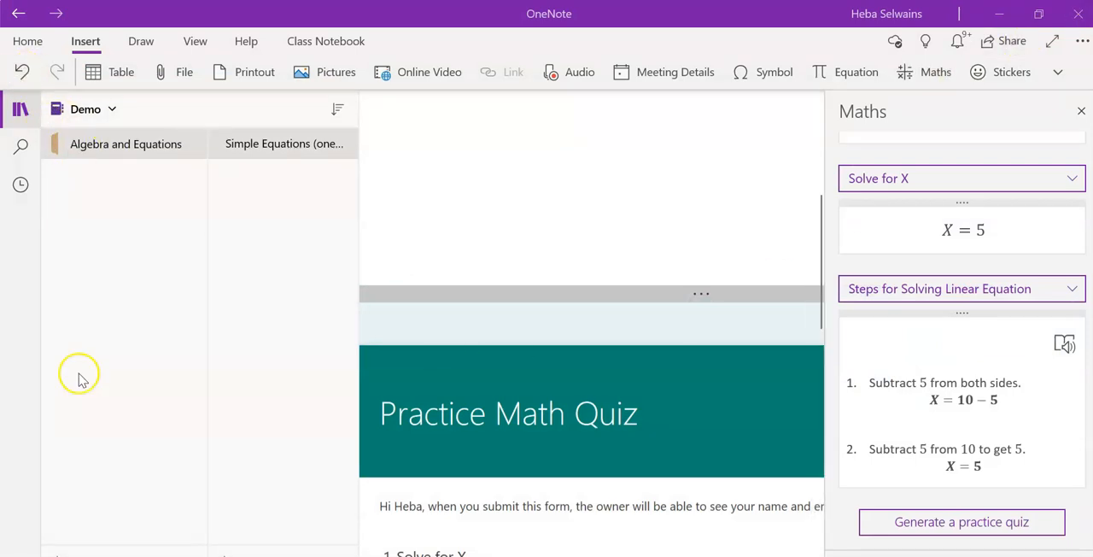
Switch to the Chrome window with OneNote online and open the Practice Math Quiz in Microsoft Forms
{"action": "mouse_move", "coordinate": [232, 555]}
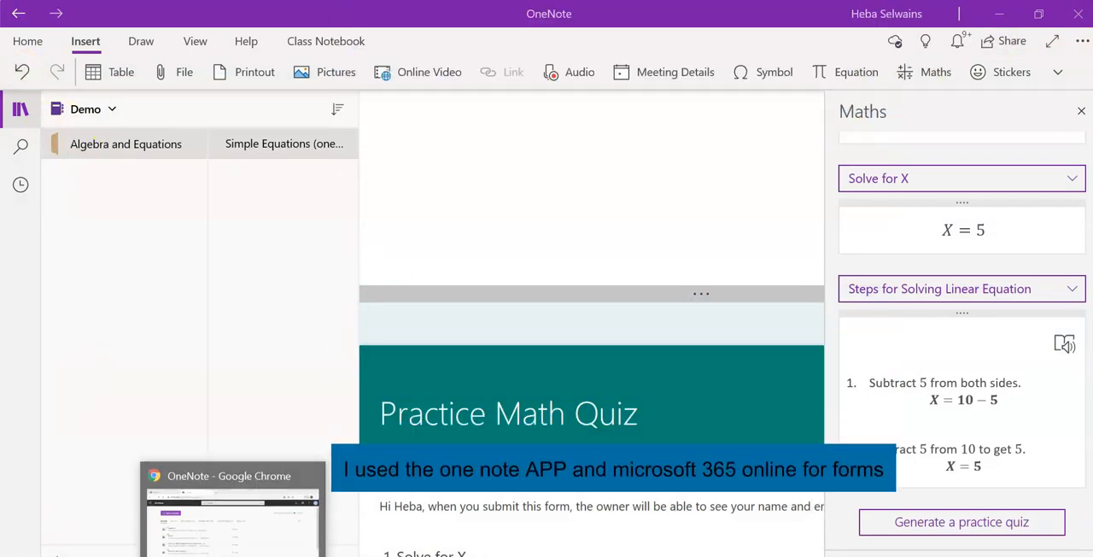
{"action": "left_click", "coordinate": [233, 508]}
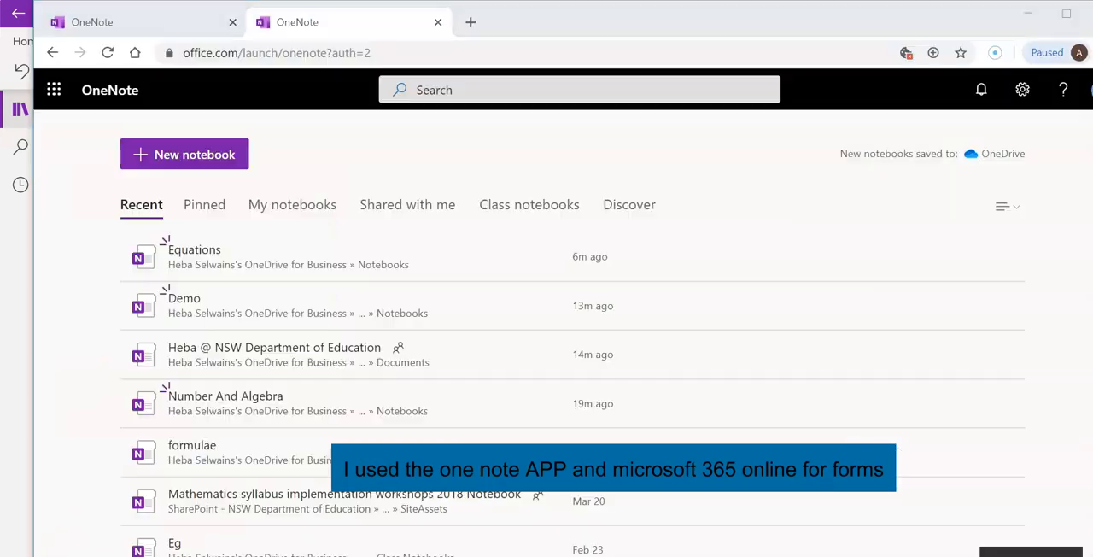
{"action": "left_click", "coordinate": [55, 89]}
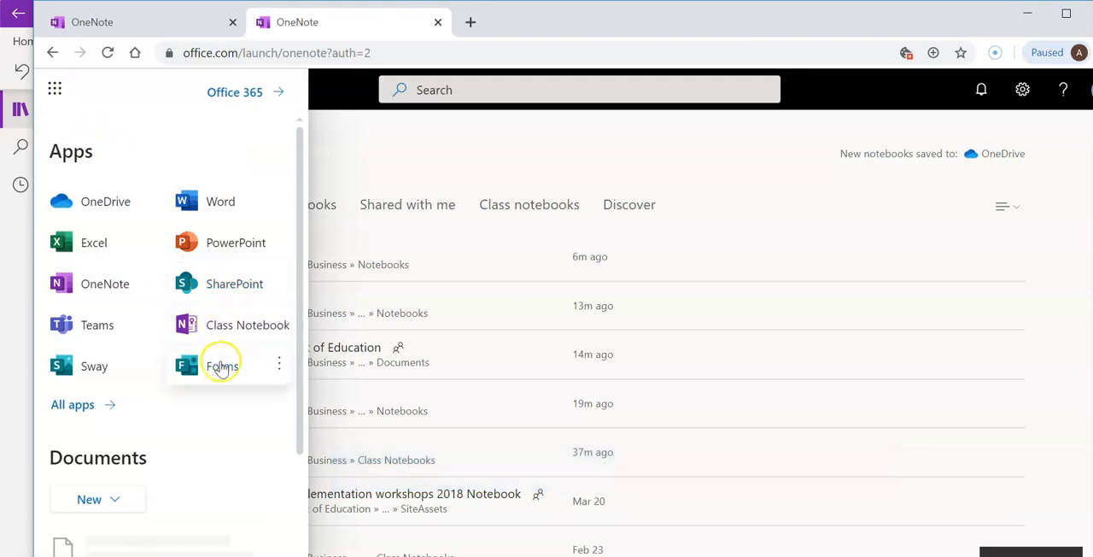
{"action": "left_click", "coordinate": [221, 366]}
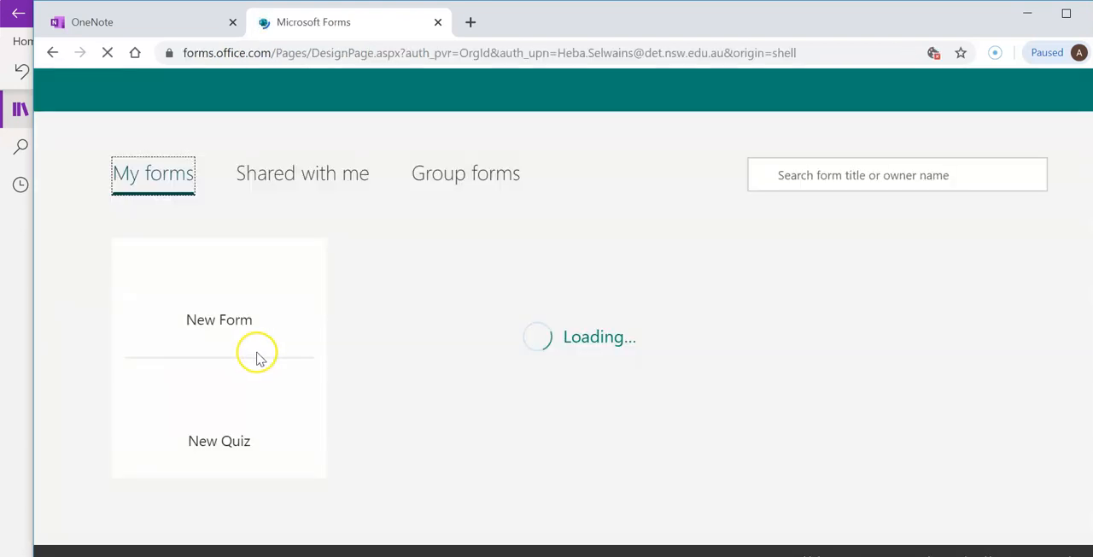
{"action": "left_click", "coordinate": [413, 319]}
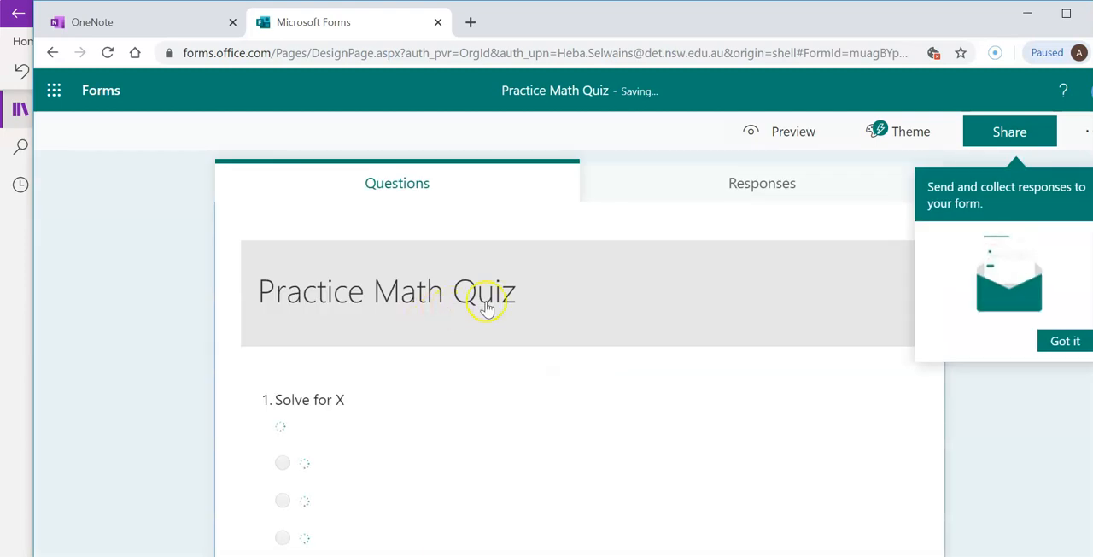
Rename the quiz as Simple Equations
{"action": "left_click", "coordinate": [516, 297]}
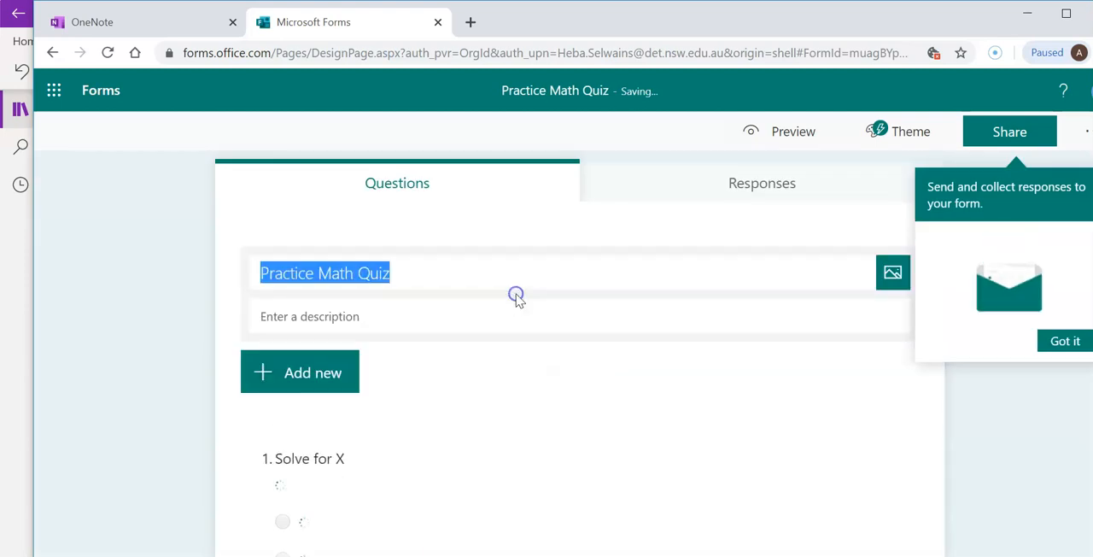
{"action": "type", "text": "SImple"}
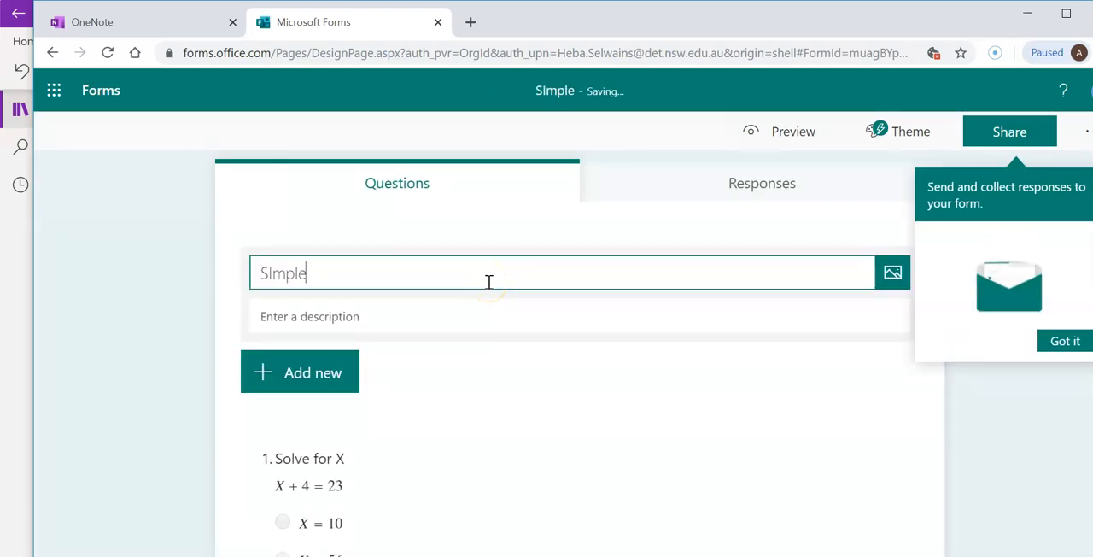
{"action": "key", "text": "BackSpace"}
{"action": "key", "text": "BackSpace"}
{"action": "key", "text": "BackSpace"}
{"action": "key", "text": "BackSpace"}
{"action": "key", "text": "BackSpace"}
{"action": "type", "text": "imple Equations"}
{"action": "left_click", "coordinate": [476, 323]}
Dismiss the sharing tip and review the quiz's questions and marked correct answers
{"action": "scroll", "coordinate": [651, 276], "scroll_direction": "down", "scroll_amount": 3}
{"action": "scroll", "coordinate": [658, 274], "scroll_direction": "up", "scroll_amount": 3}
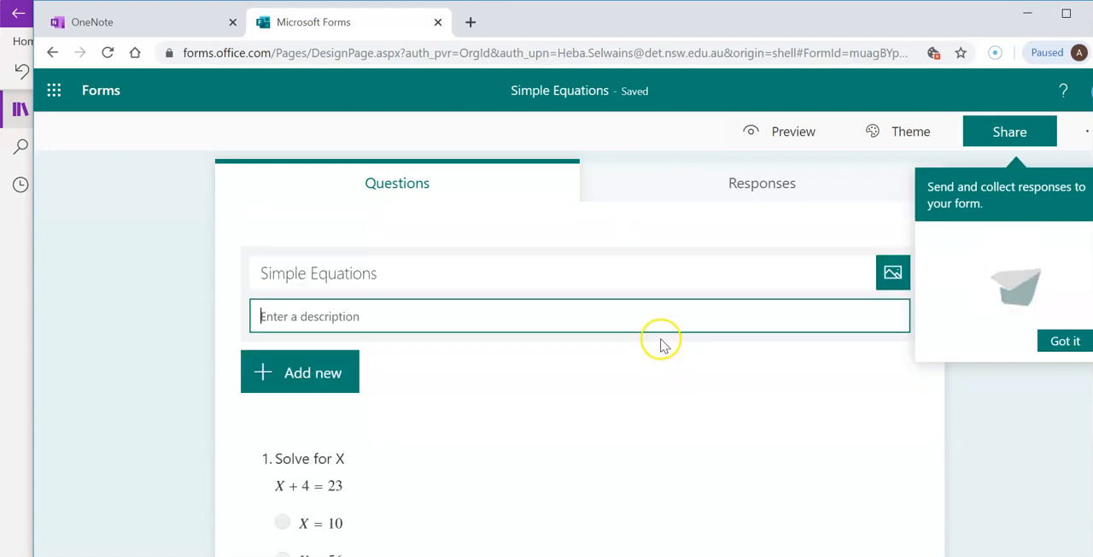
{"action": "left_click", "coordinate": [1068, 343]}
{"action": "scroll", "coordinate": [495, 427], "scroll_direction": "down", "scroll_amount": 3}
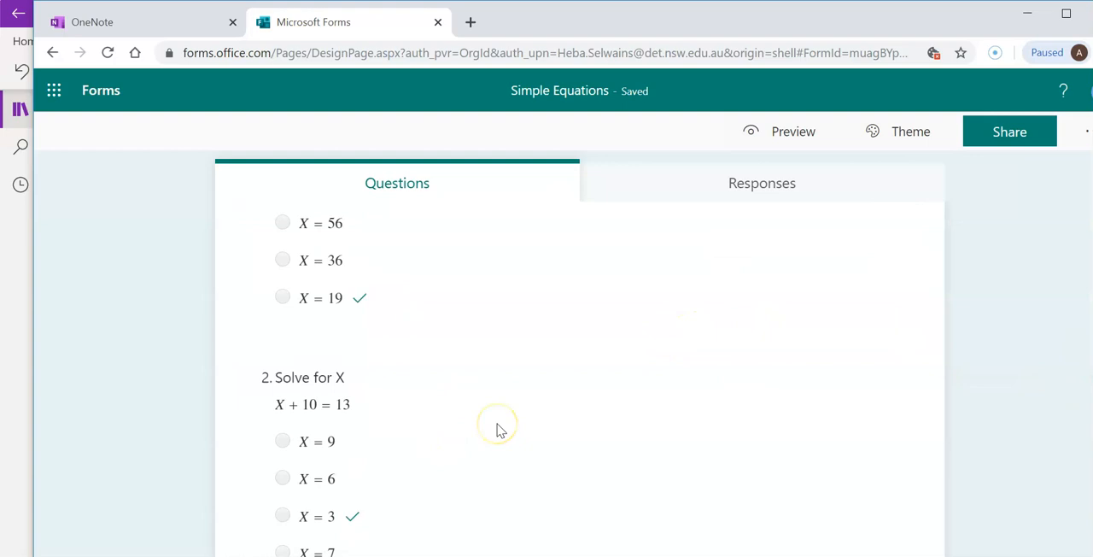
{"action": "scroll", "coordinate": [525, 390], "scroll_direction": "up", "scroll_amount": 3}
Preview the quiz in the computer view and look through its questions
{"action": "left_click", "coordinate": [777, 129]}
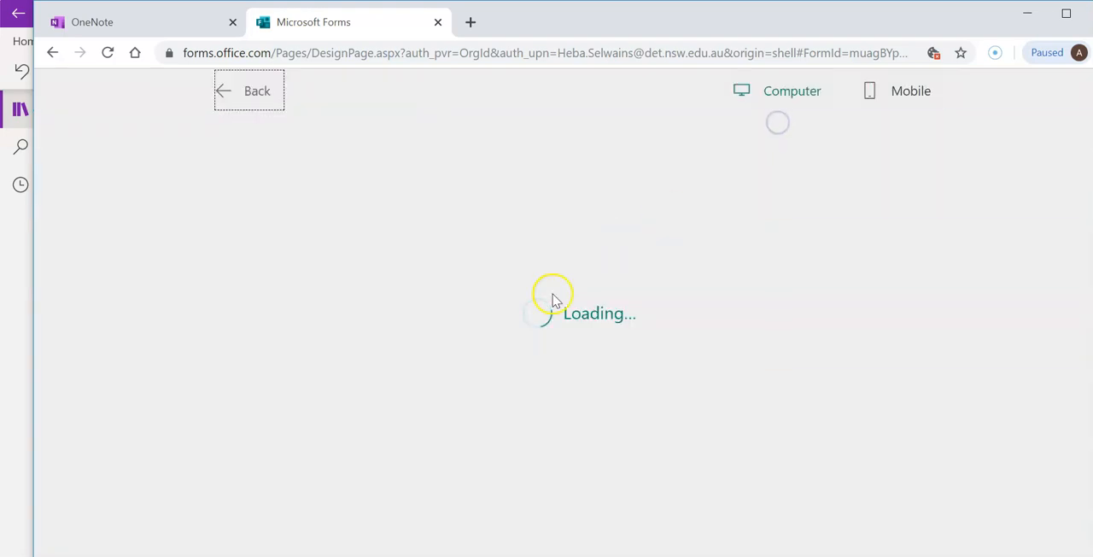
{"action": "scroll", "coordinate": [553, 300], "scroll_direction": "down", "scroll_amount": 3}
{"action": "scroll", "coordinate": [552, 301], "scroll_direction": "down", "scroll_amount": 1}
{"action": "scroll", "coordinate": [552, 303], "scroll_direction": "down", "scroll_amount": 14}
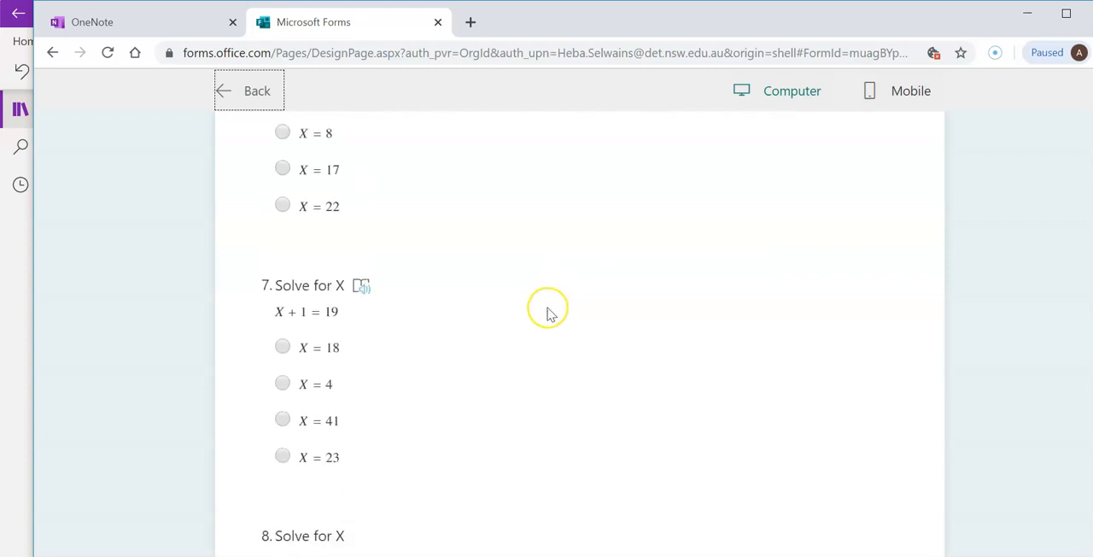
Finish looking through the quiz in the computer preview, check its questions in the mobile preview, and return to editing
{"action": "scroll", "coordinate": [549, 314], "scroll_direction": "down", "scroll_amount": 12}
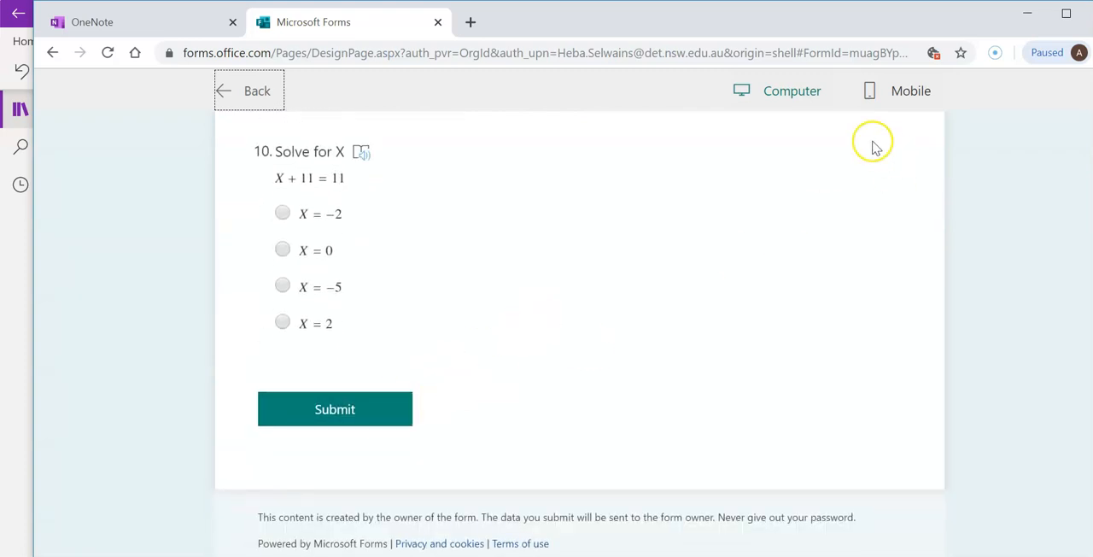
{"action": "scroll", "coordinate": [831, 149], "scroll_direction": "up", "scroll_amount": 20}
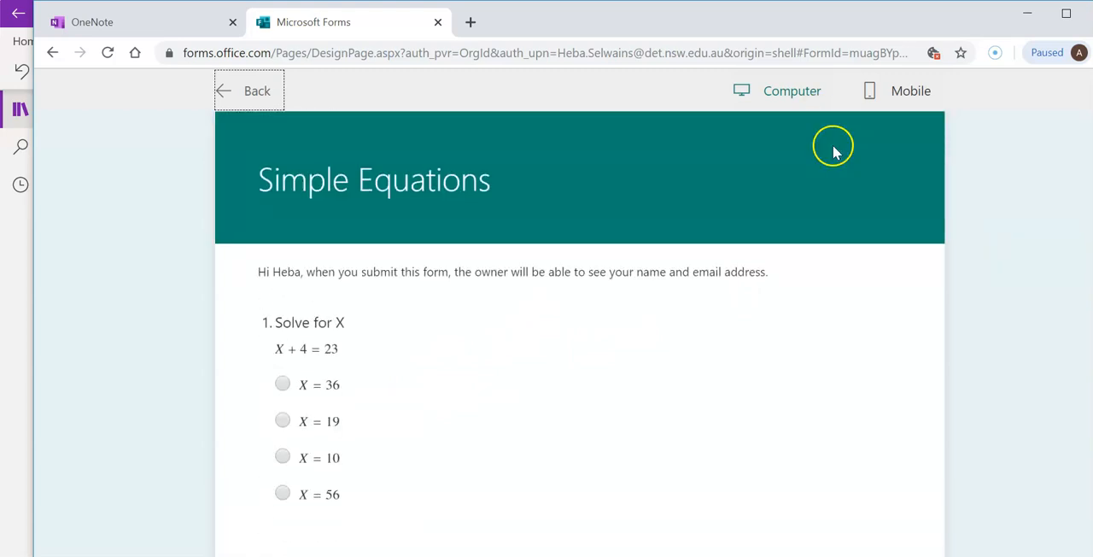
{"action": "left_click", "coordinate": [905, 94]}
{"action": "scroll", "coordinate": [595, 312], "scroll_direction": "down", "scroll_amount": 2}
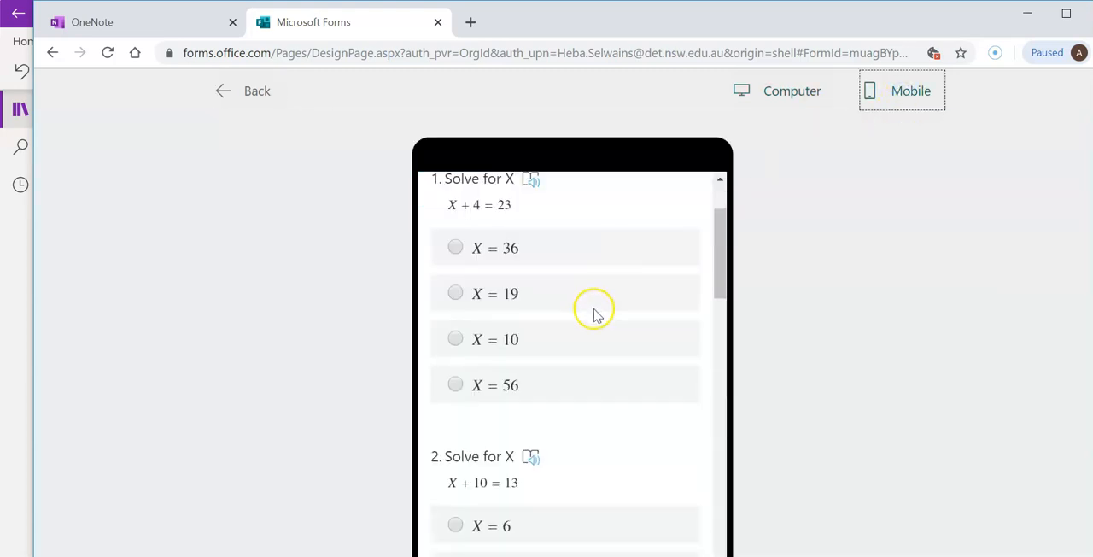
{"action": "scroll", "coordinate": [595, 312], "scroll_direction": "down", "scroll_amount": 20}
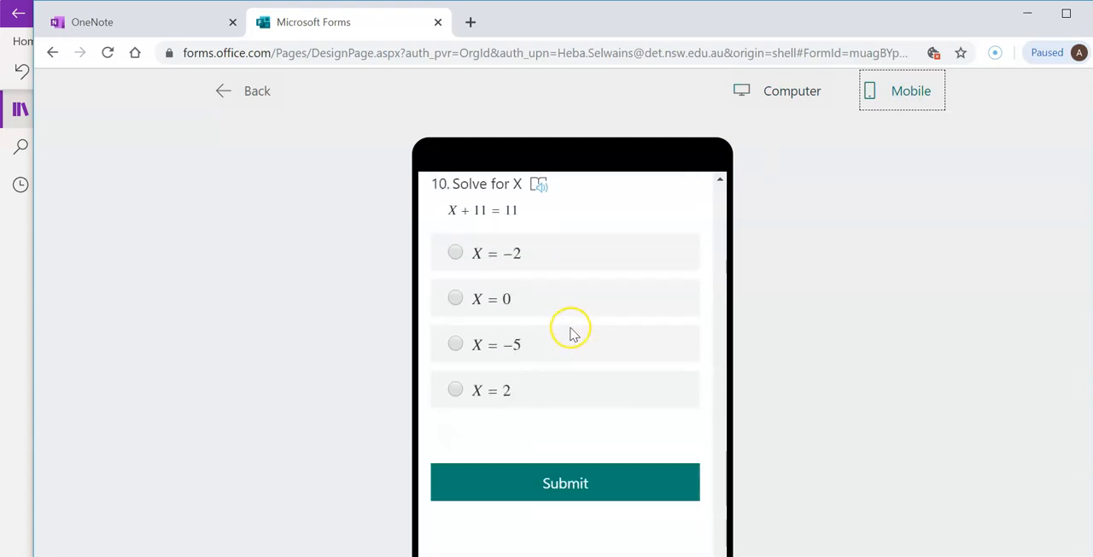
{"action": "left_click", "coordinate": [230, 92]}
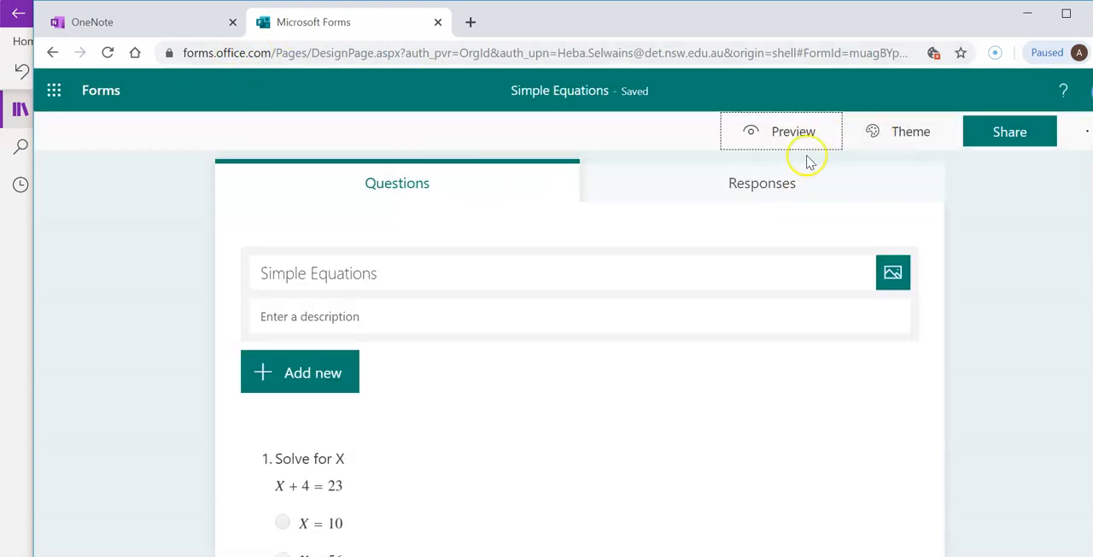
Copy the quiz's response link with responses limited to people in the organization
{"action": "left_click", "coordinate": [982, 131]}
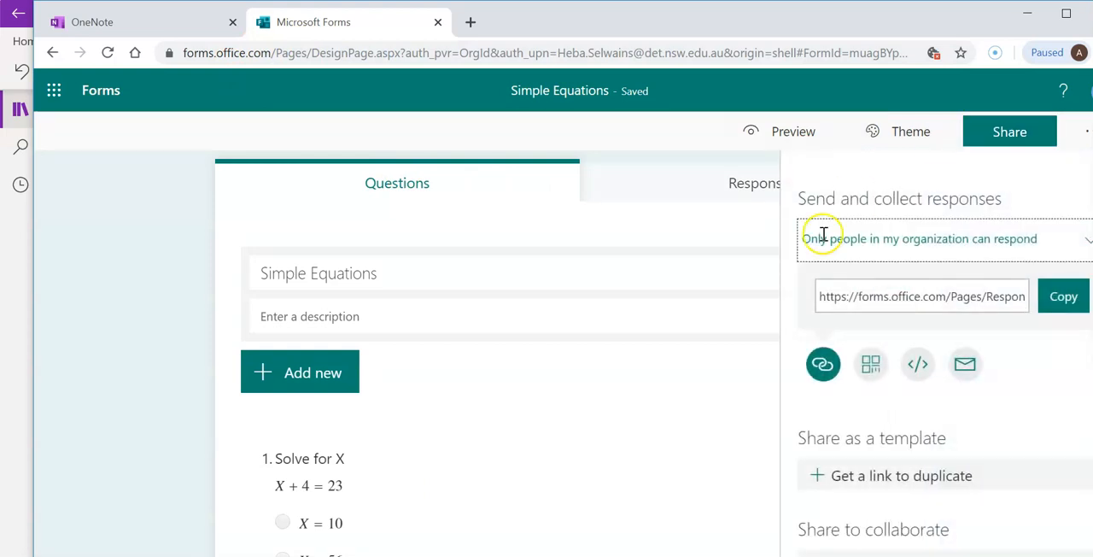
{"action": "left_click", "coordinate": [1065, 299]}
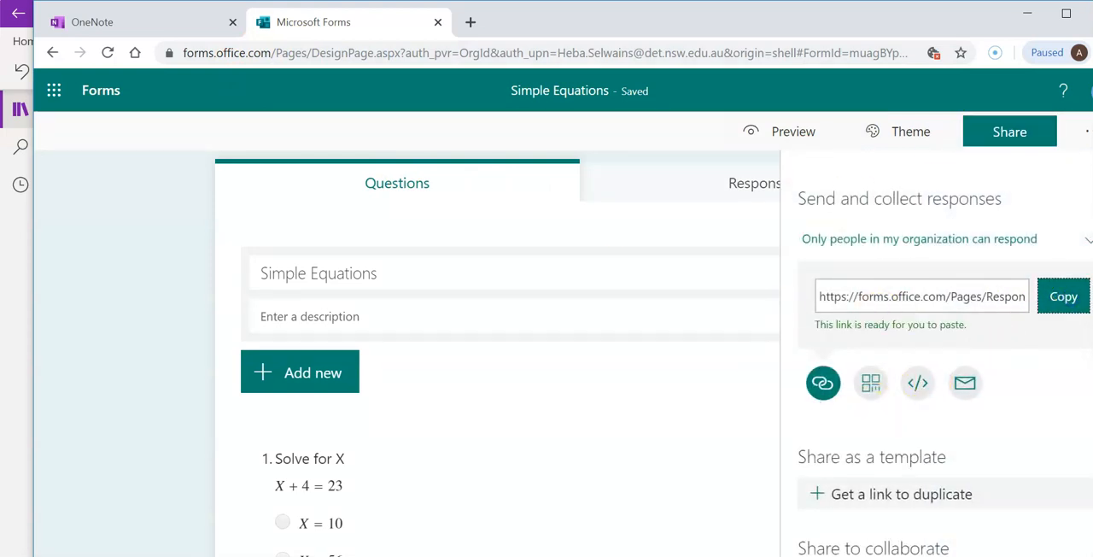
Open Google Classroom in a new browser tab and go to the classwork of the Mum and Dad class
{"action": "left_click", "coordinate": [471, 23]}
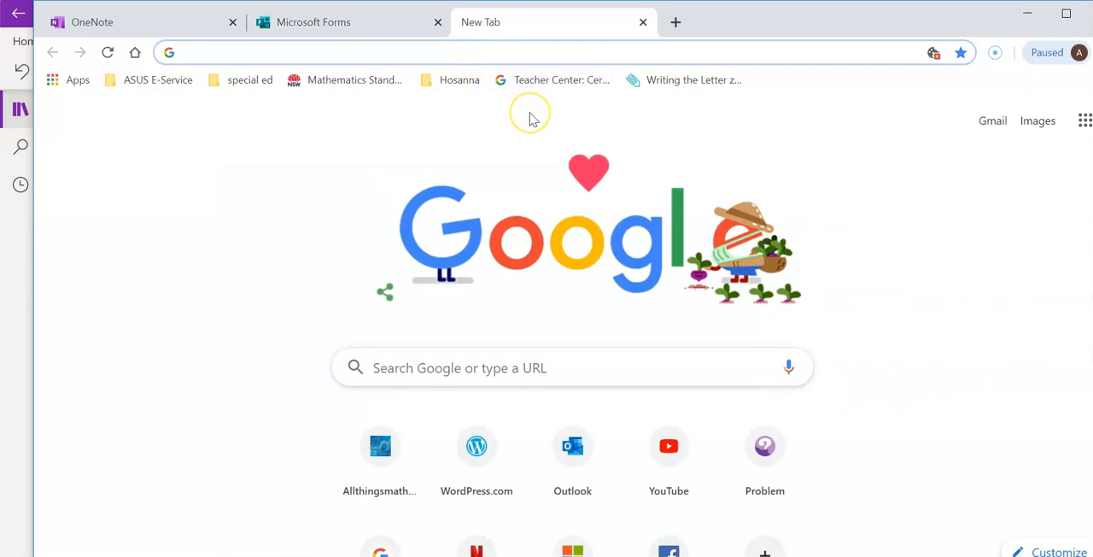
{"action": "left_click", "coordinate": [1083, 120]}
{"action": "scroll", "coordinate": [1035, 347], "scroll_direction": "down", "scroll_amount": 5}
{"action": "scroll", "coordinate": [1031, 352], "scroll_direction": "up", "scroll_amount": 5}
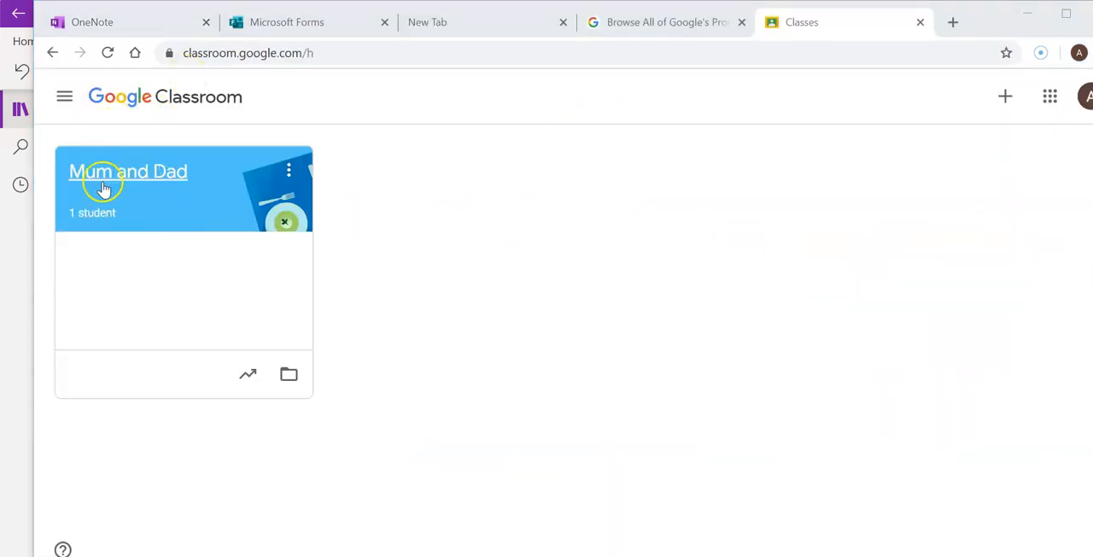
{"action": "left_click", "coordinate": [166, 201]}
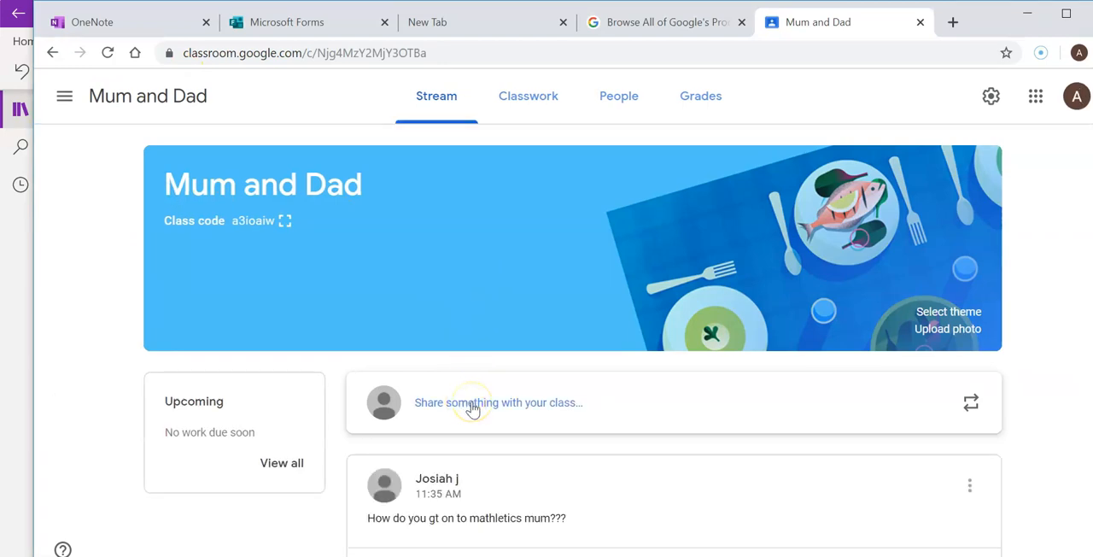
{"action": "left_click", "coordinate": [555, 97]}
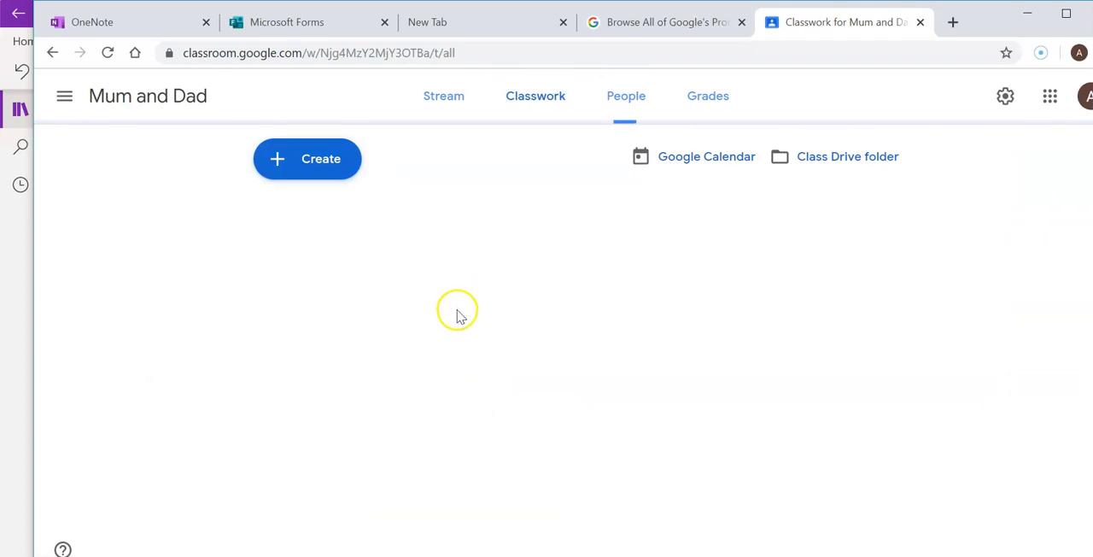
Create an assignment titled Simple Equations and paste the copied quiz link into its instructions
{"action": "left_click", "coordinate": [357, 167]}
{"action": "left_click", "coordinate": [371, 205]}
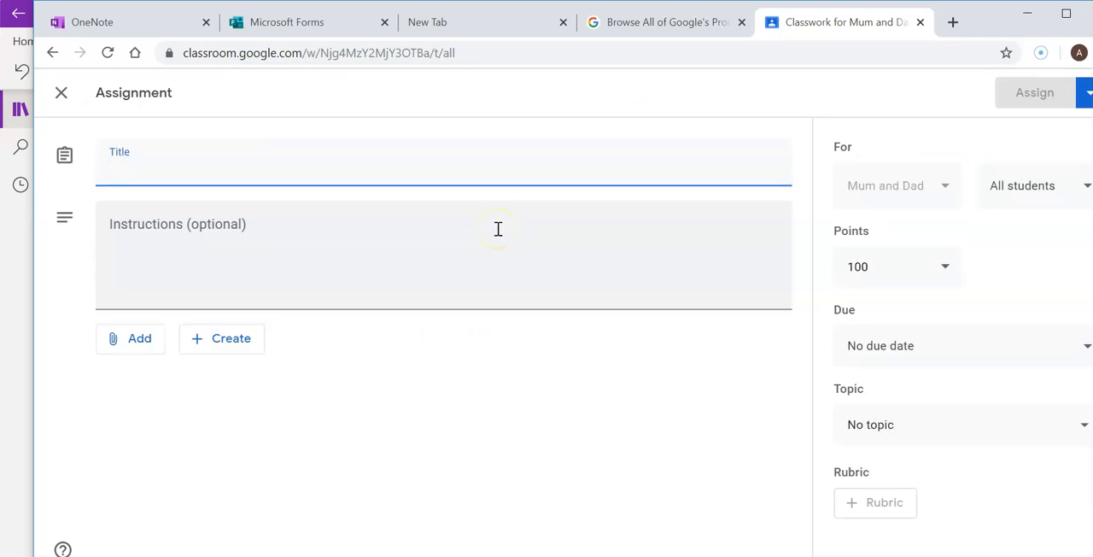
{"action": "type", "text": "SIm"}
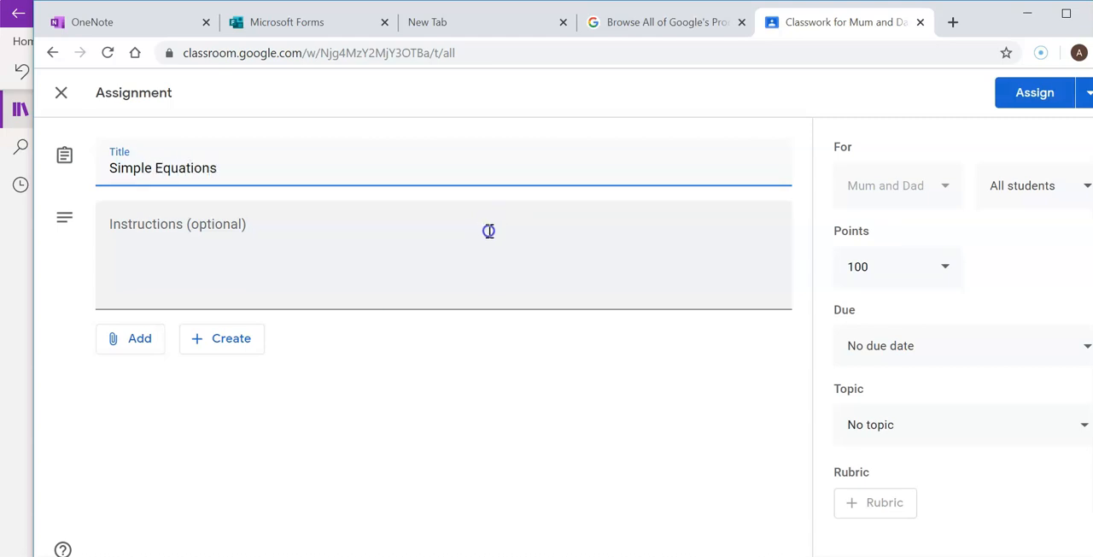
{"action": "left_click", "coordinate": [485, 229]}
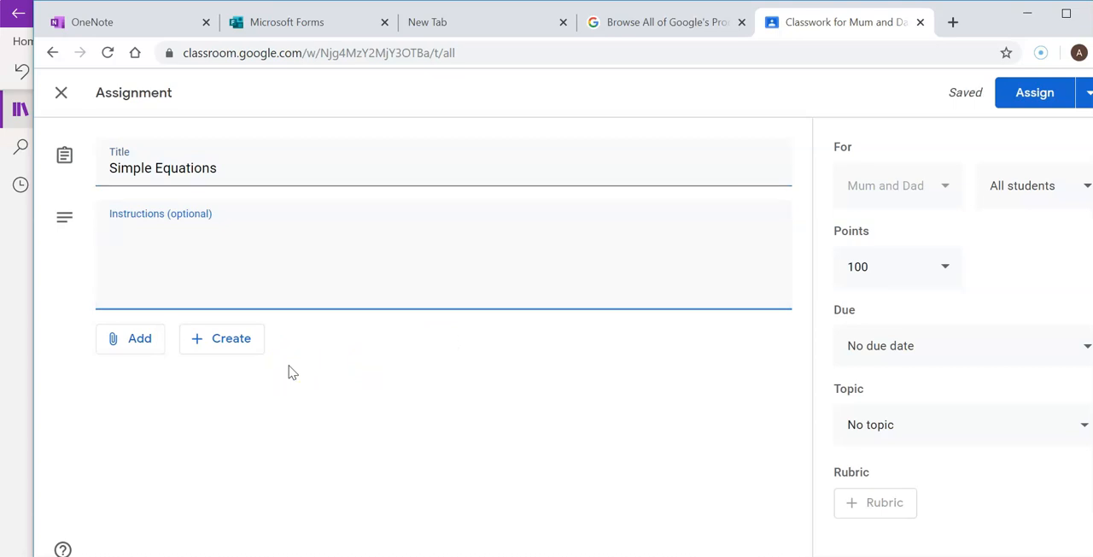
{"action": "key", "text": "ctrl+v"}
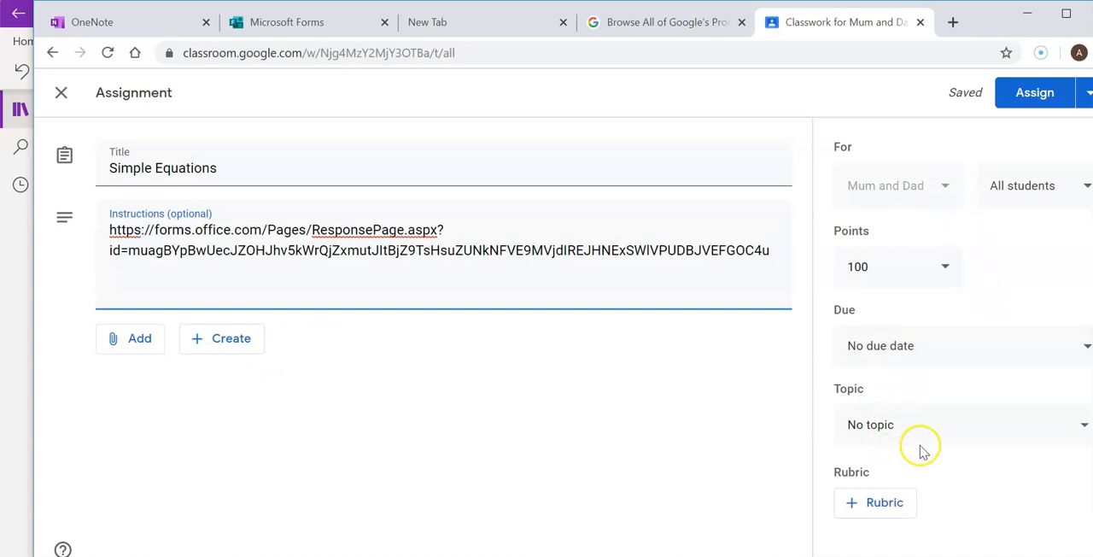
Check the assignment's student selection and rubric options, keeping All students selected and adding no rubric
{"action": "left_click", "coordinate": [1068, 192]}
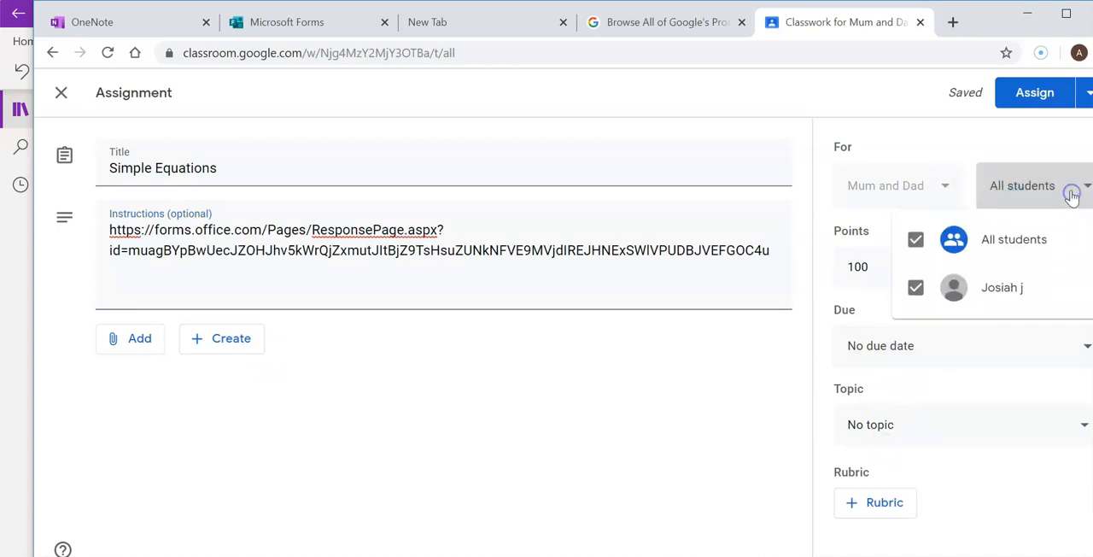
{"action": "left_click", "coordinate": [1004, 284]}
{"action": "left_click", "coordinate": [917, 289]}
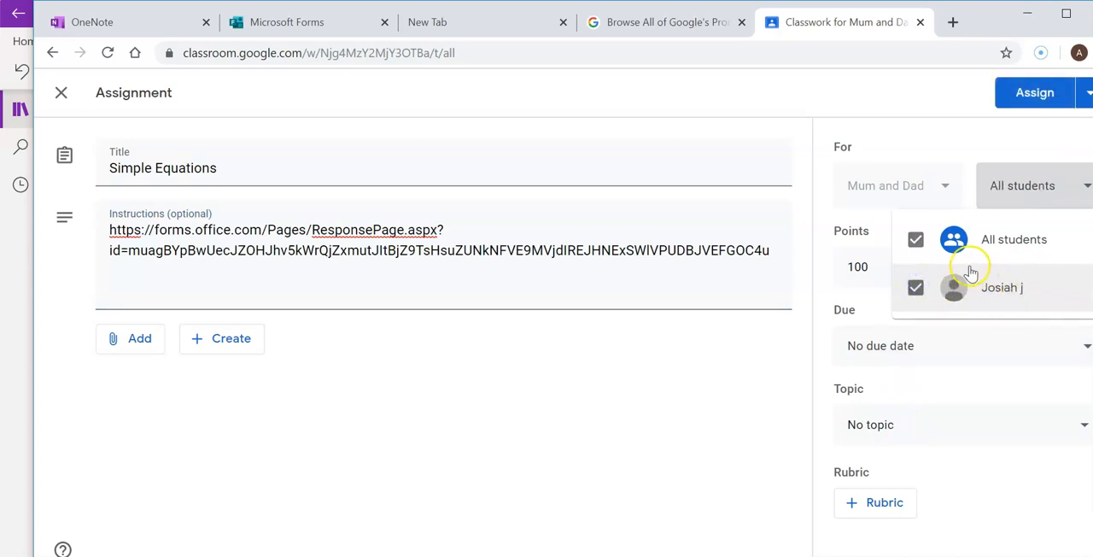
{"action": "left_click", "coordinate": [1056, 197]}
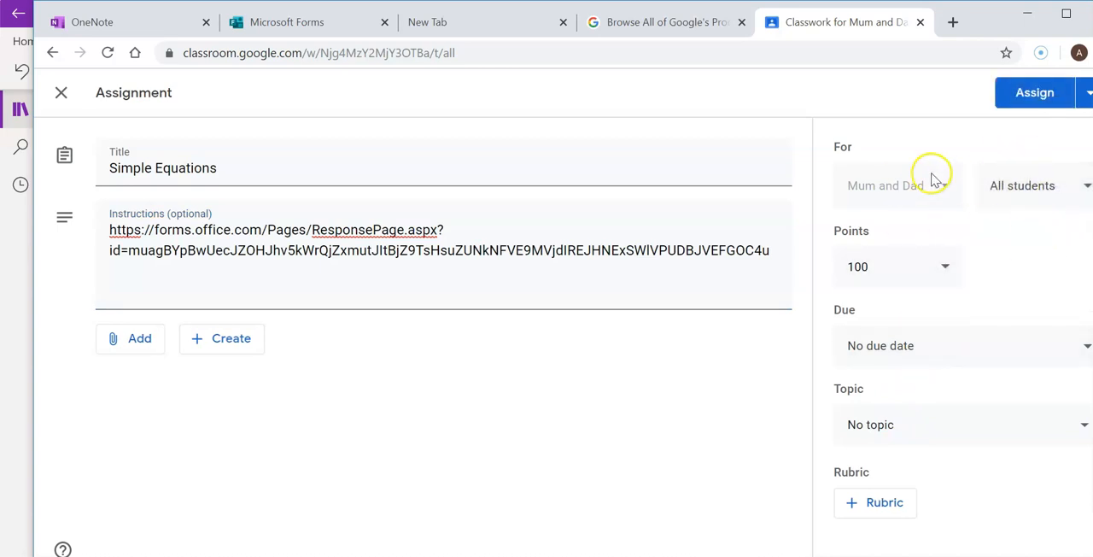
{"action": "left_click", "coordinate": [854, 500]}
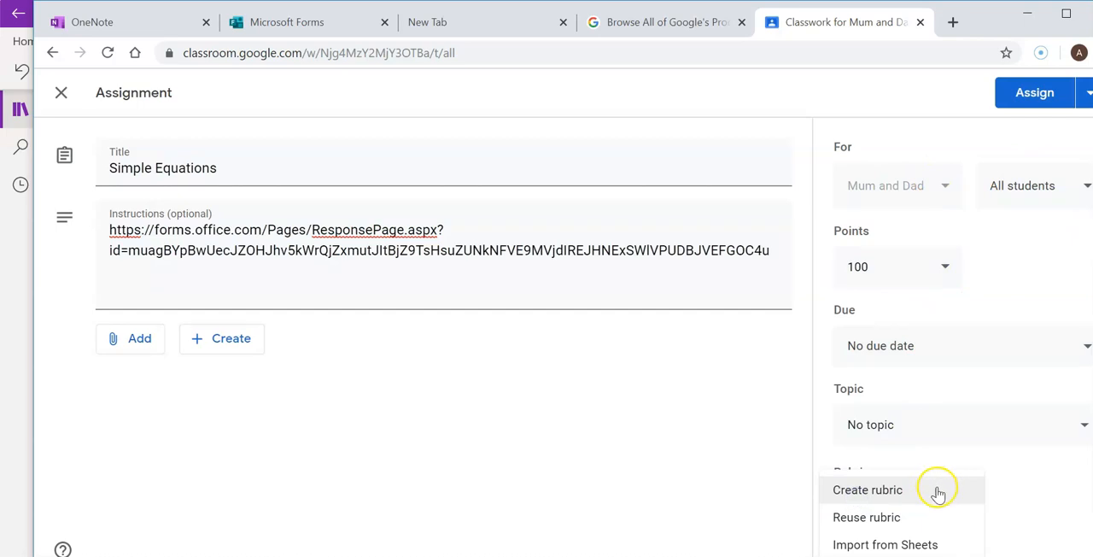
{"action": "left_click", "coordinate": [982, 455]}
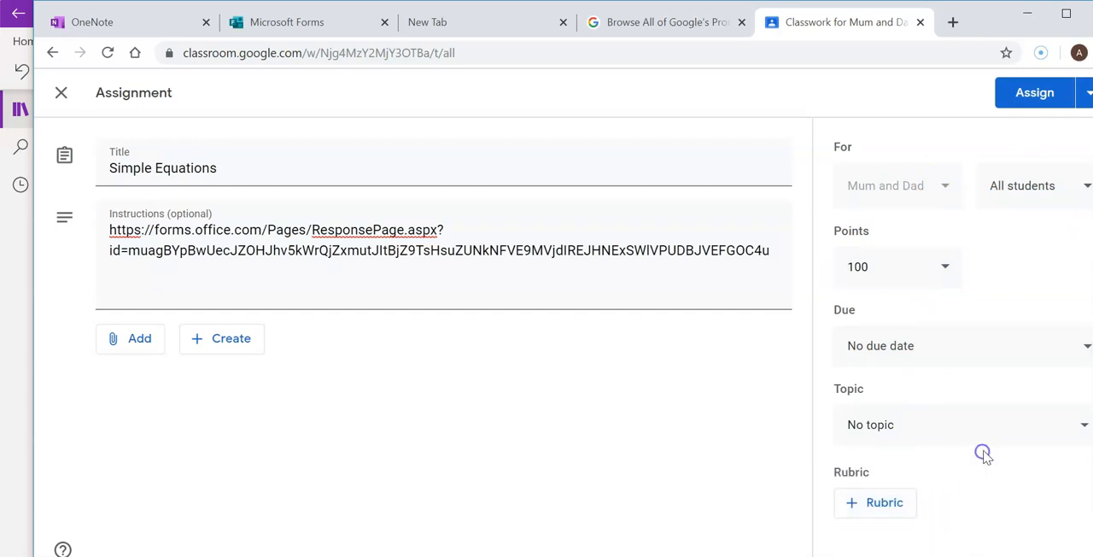
Check the posting options and assign the Simple Equations assignment to the class immediately
{"action": "left_click", "coordinate": [1087, 96]}
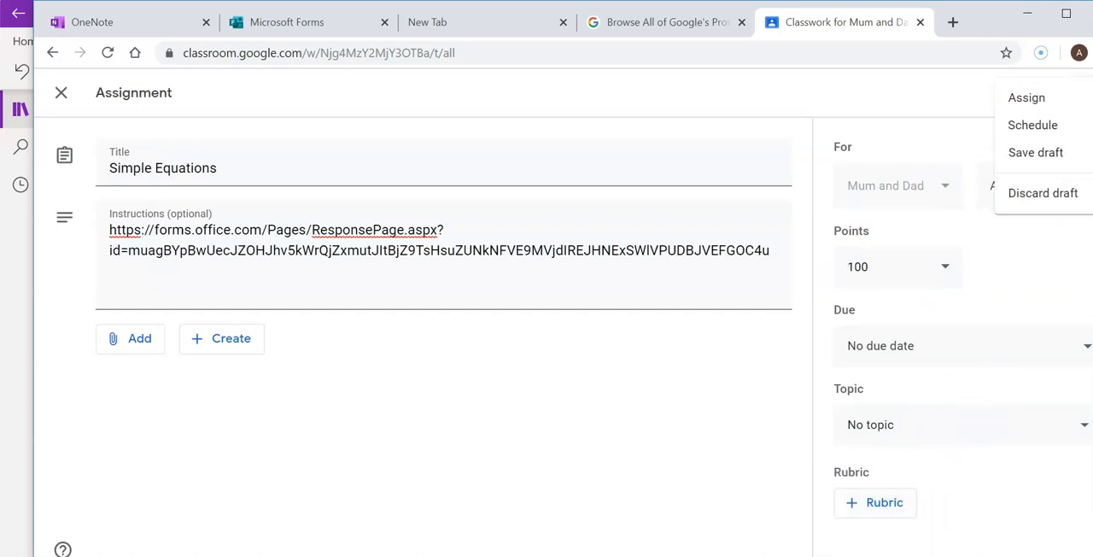
{"action": "left_click", "coordinate": [1017, 233]}
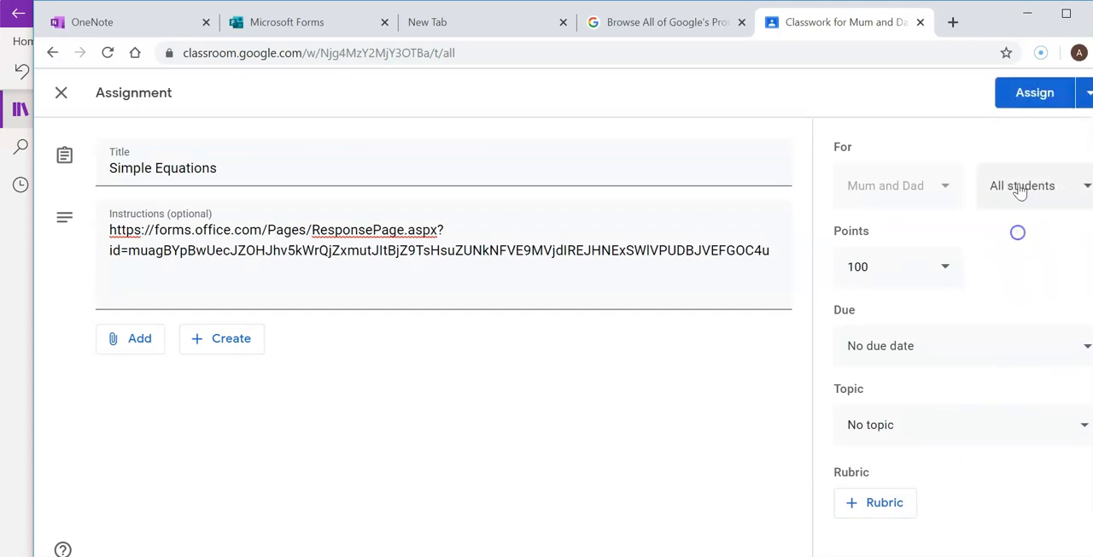
{"action": "left_click", "coordinate": [1034, 92]}
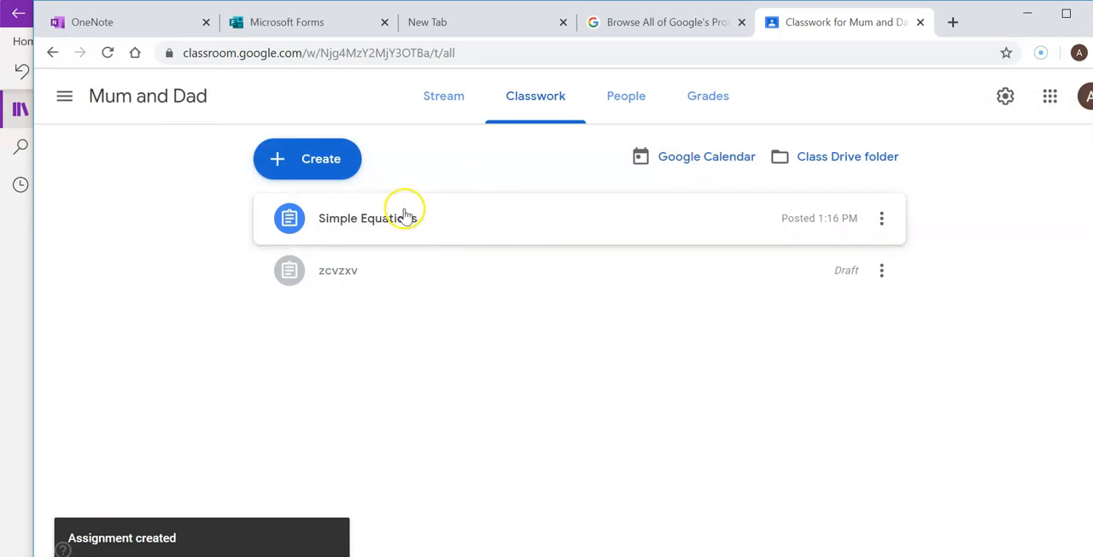
Expand the posted Simple Equations assignment and open its quiz link as a respondent
{"action": "left_click", "coordinate": [375, 228]}
{"action": "left_click", "coordinate": [485, 310]}
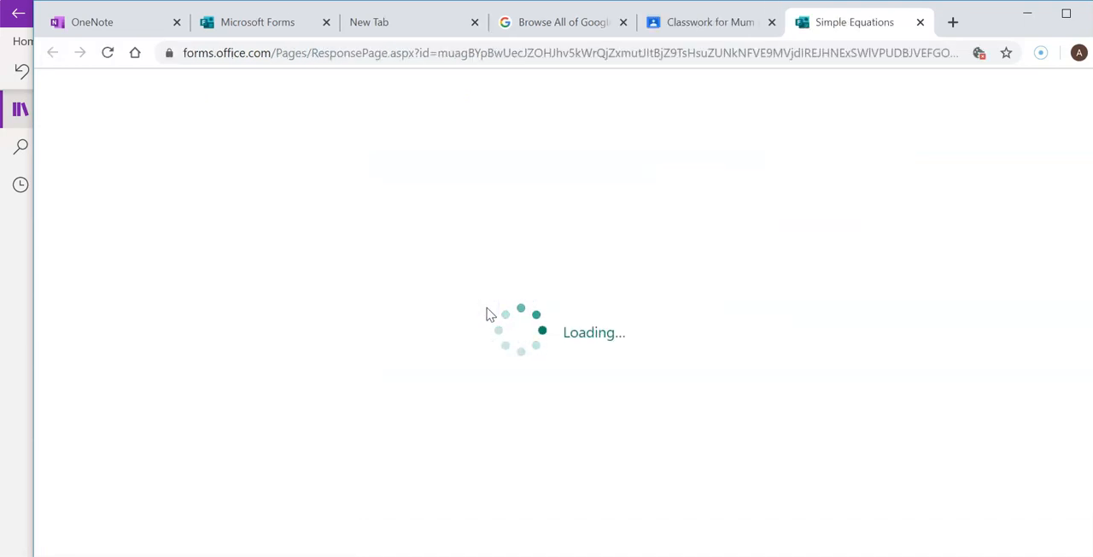
{"action": "scroll", "coordinate": [494, 315], "scroll_direction": "down", "scroll_amount": 12}
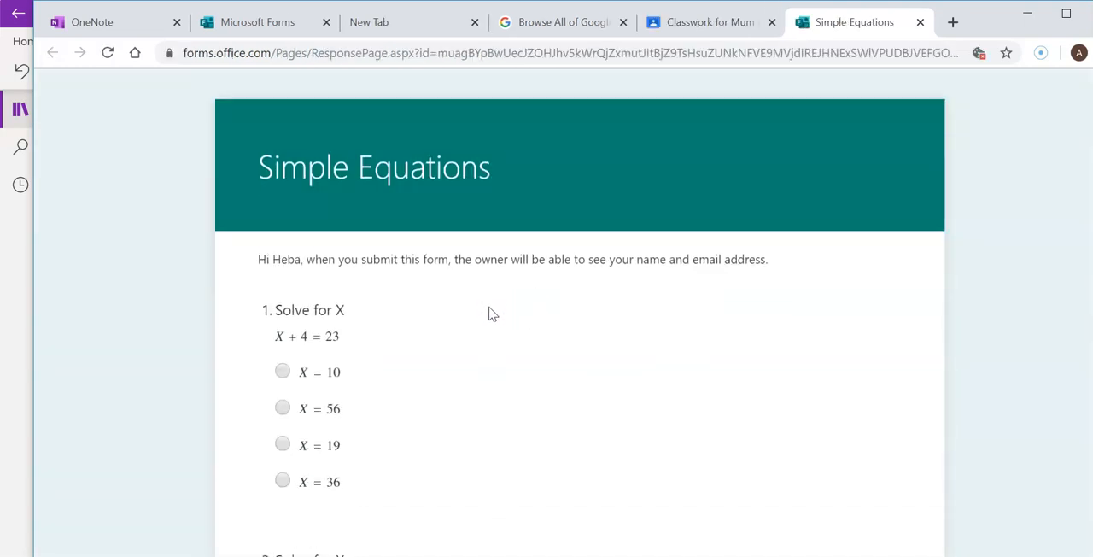
Answer question 10 of the quiz with X = −5 and submit the response
{"action": "scroll", "coordinate": [495, 315], "scroll_direction": "down", "scroll_amount": 13}
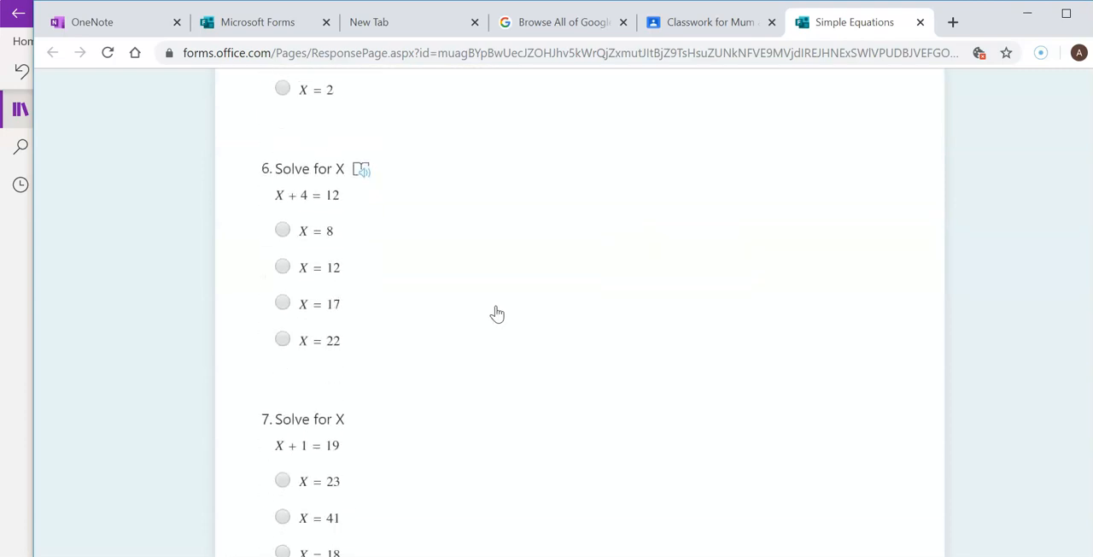
{"action": "scroll", "coordinate": [505, 324], "scroll_direction": "down", "scroll_amount": 1}
{"action": "left_click", "coordinate": [327, 224]}
{"action": "left_click", "coordinate": [377, 402]}
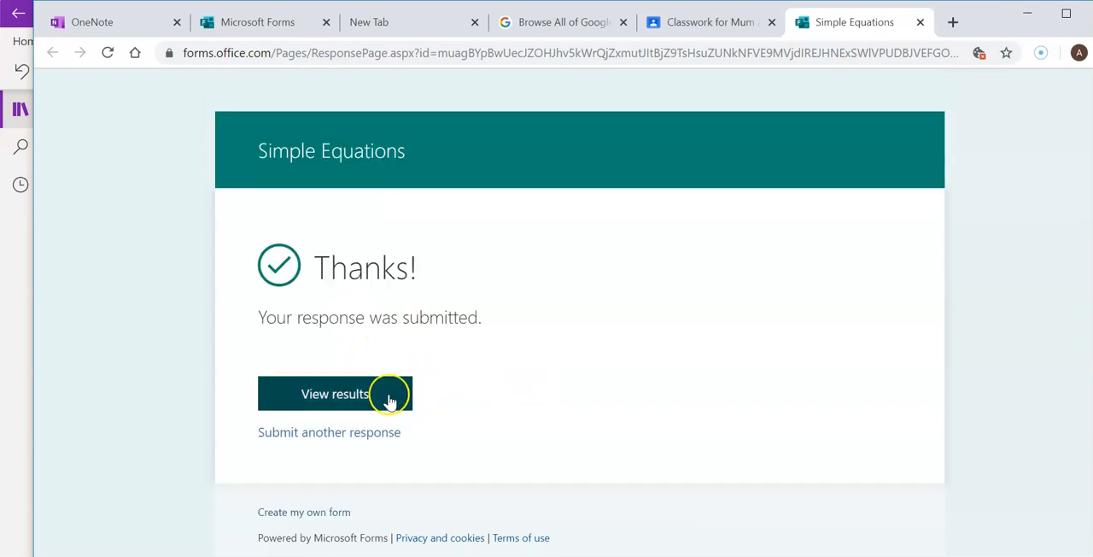
View the submitted response's results and look through the marking of each question
{"action": "left_click", "coordinate": [374, 392]}
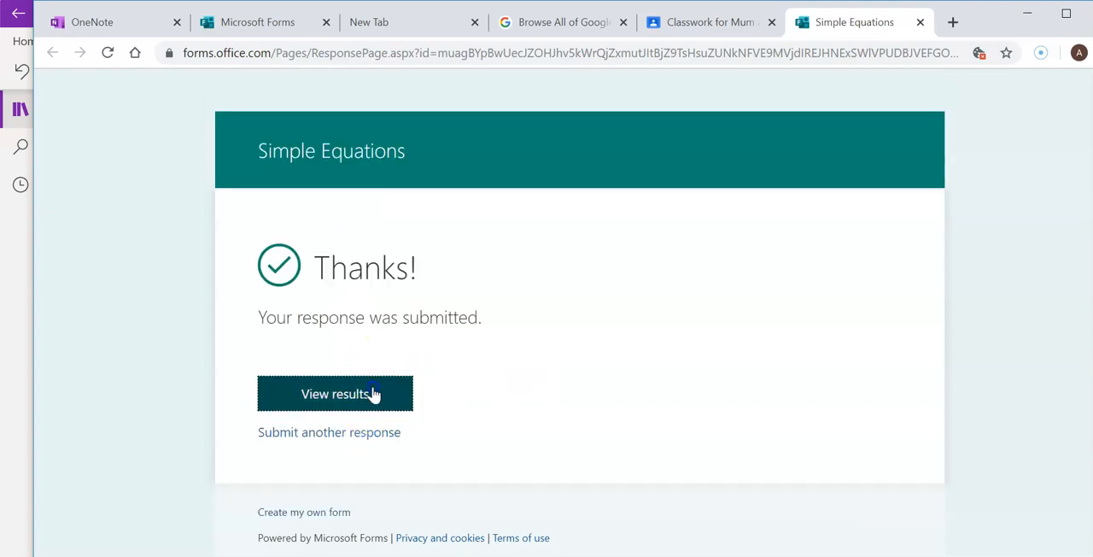
{"action": "scroll", "coordinate": [674, 342], "scroll_direction": "down", "scroll_amount": 15}
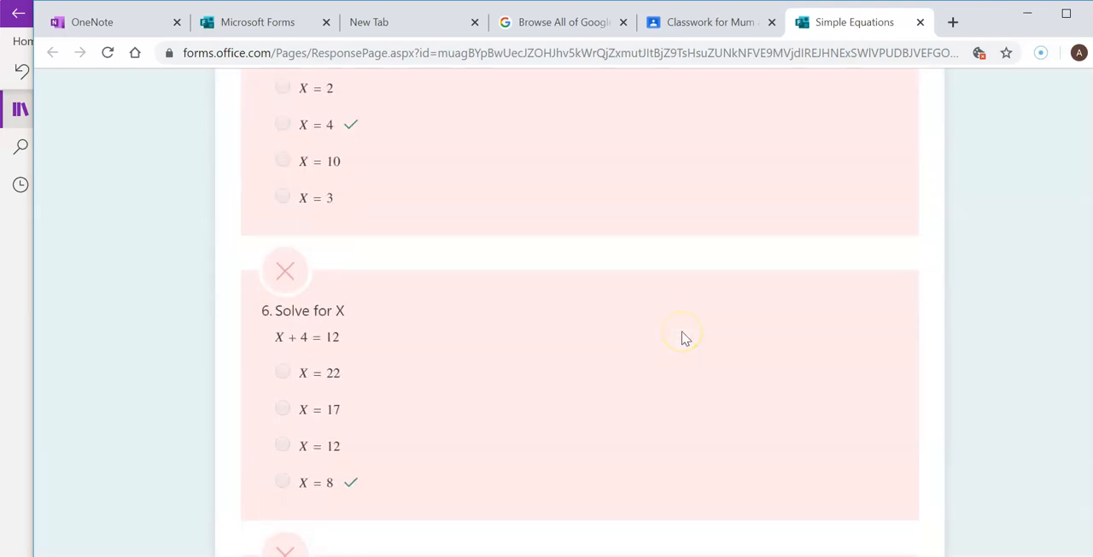
{"action": "scroll", "coordinate": [685, 338], "scroll_direction": "down", "scroll_amount": 15}
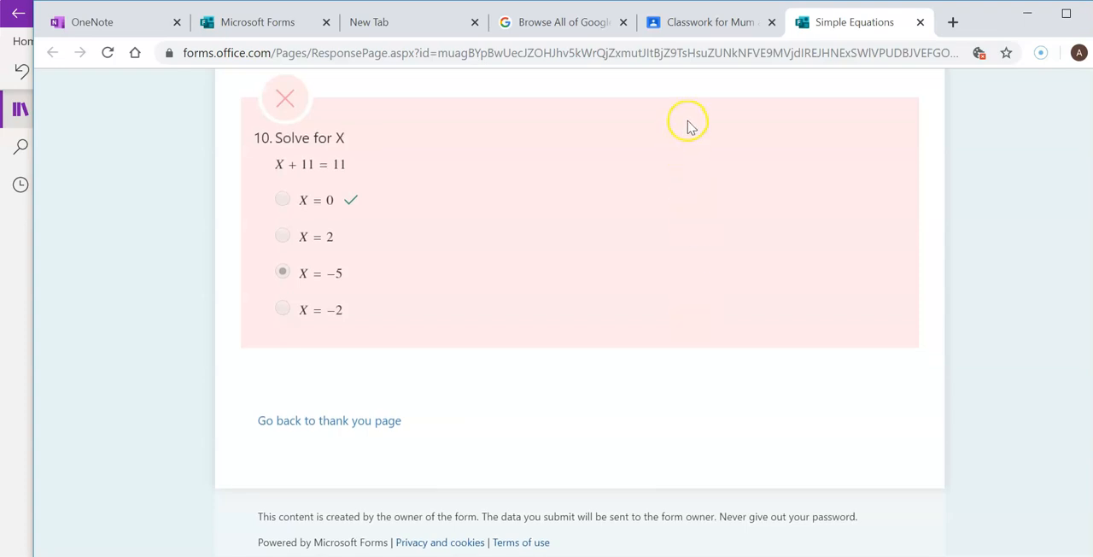
Return to the quiz in the Microsoft Forms editor, close the sharing options, and examine its response summary question by question
{"action": "left_click", "coordinate": [254, 20]}
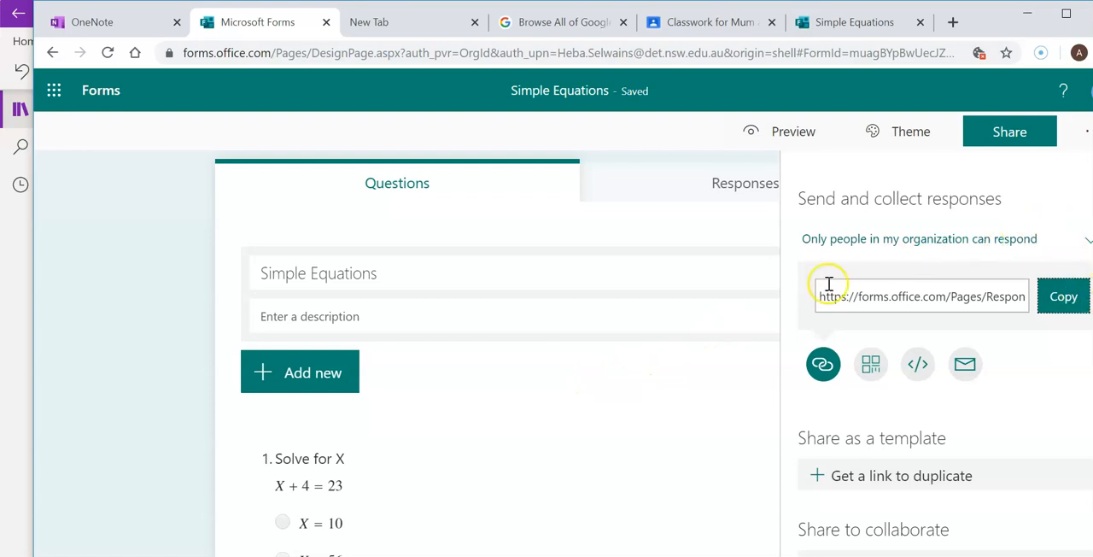
{"action": "left_click", "coordinate": [771, 295]}
{"action": "left_click", "coordinate": [776, 190]}
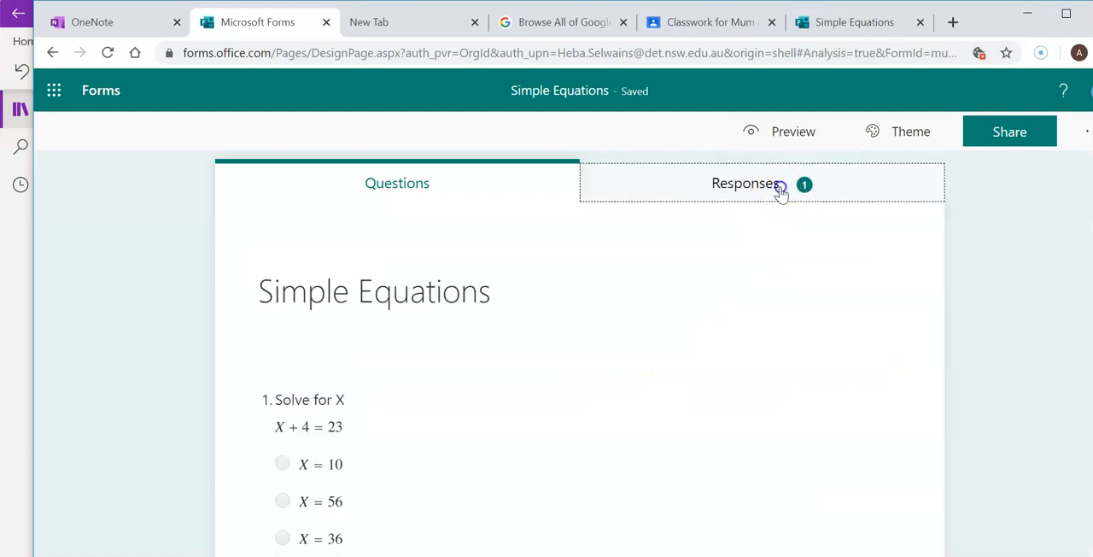
{"action": "scroll", "coordinate": [589, 415], "scroll_direction": "down", "scroll_amount": 2}
{"action": "scroll", "coordinate": [591, 413], "scroll_direction": "up", "scroll_amount": 2}
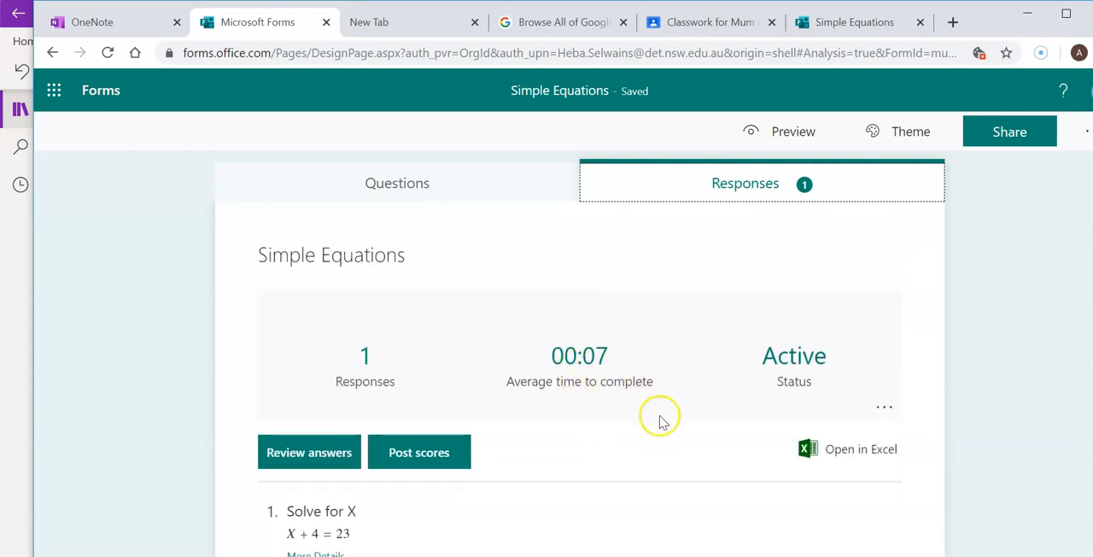
{"action": "scroll", "coordinate": [660, 417], "scroll_direction": "down", "scroll_amount": 6}
{"action": "scroll", "coordinate": [669, 425], "scroll_direction": "down", "scroll_amount": 20}
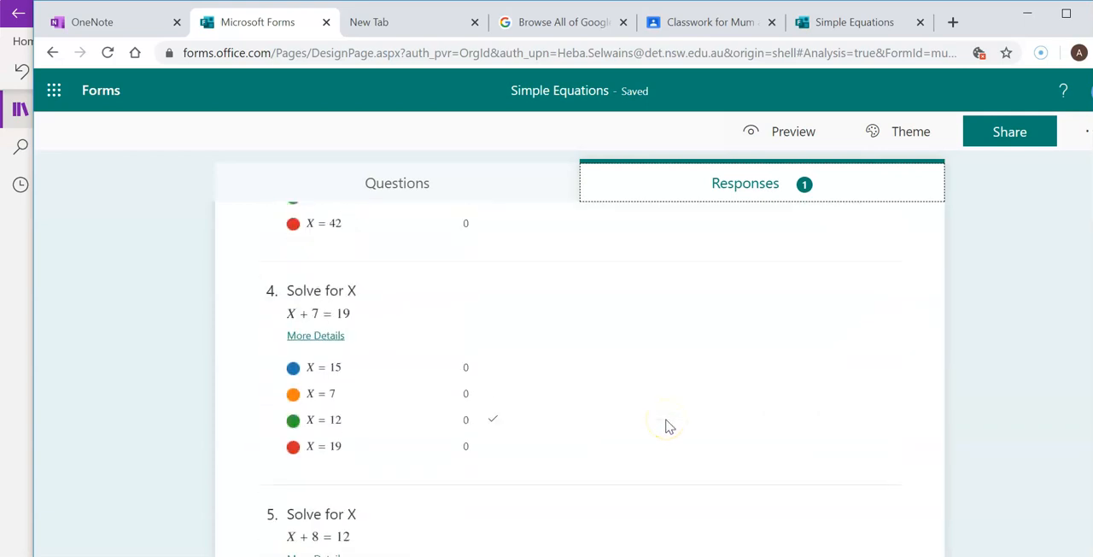